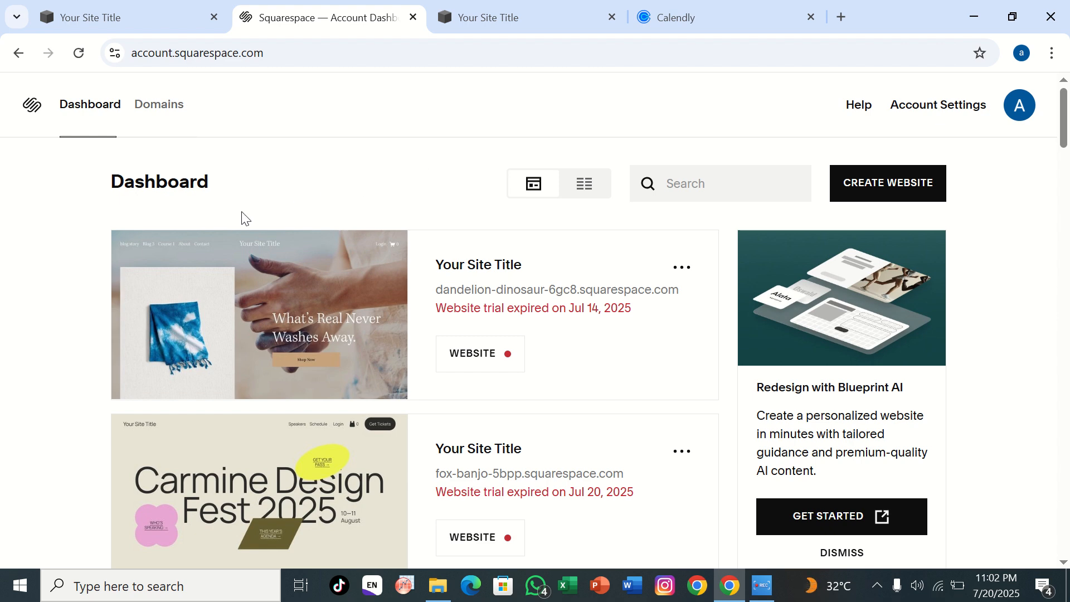
Step: Start creating a new website from the account dashboard
scroll(254, 402, down, 7)
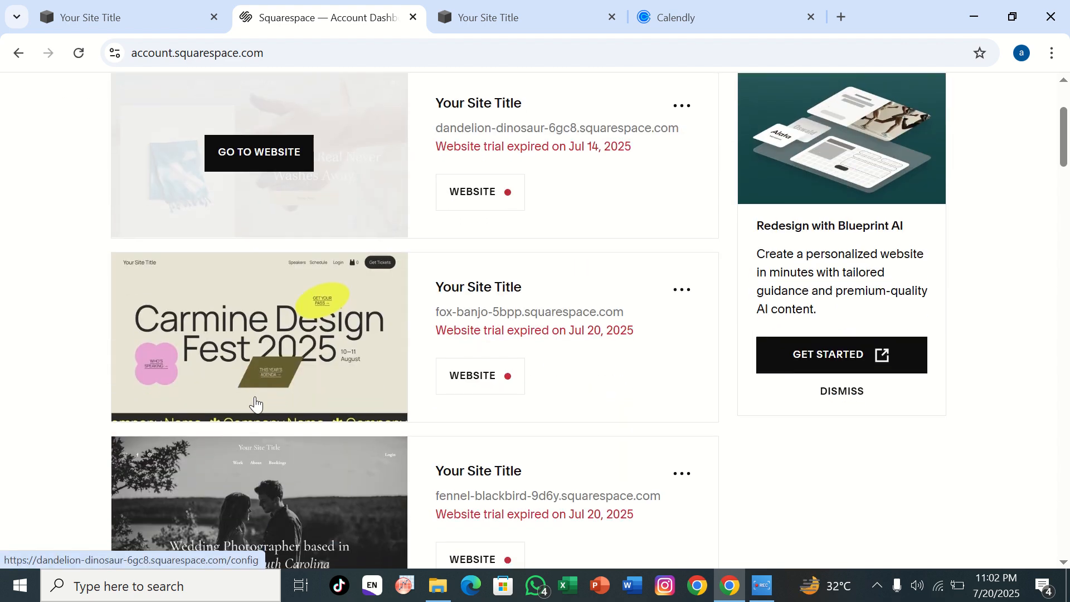
scroll(255, 402, down, 5)
scroll(255, 401, up, 12)
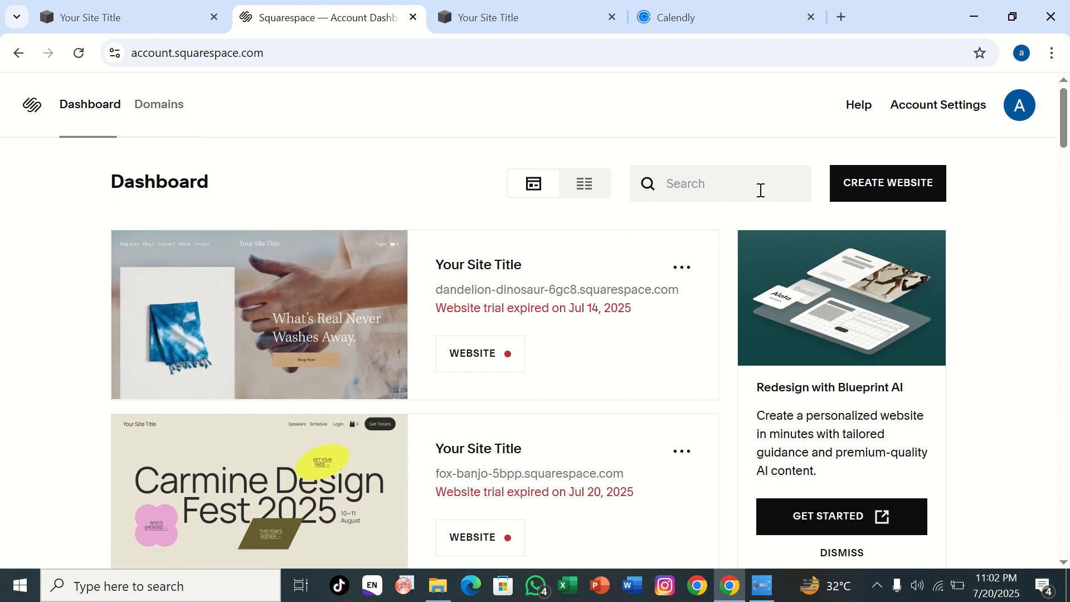
click(845, 195)
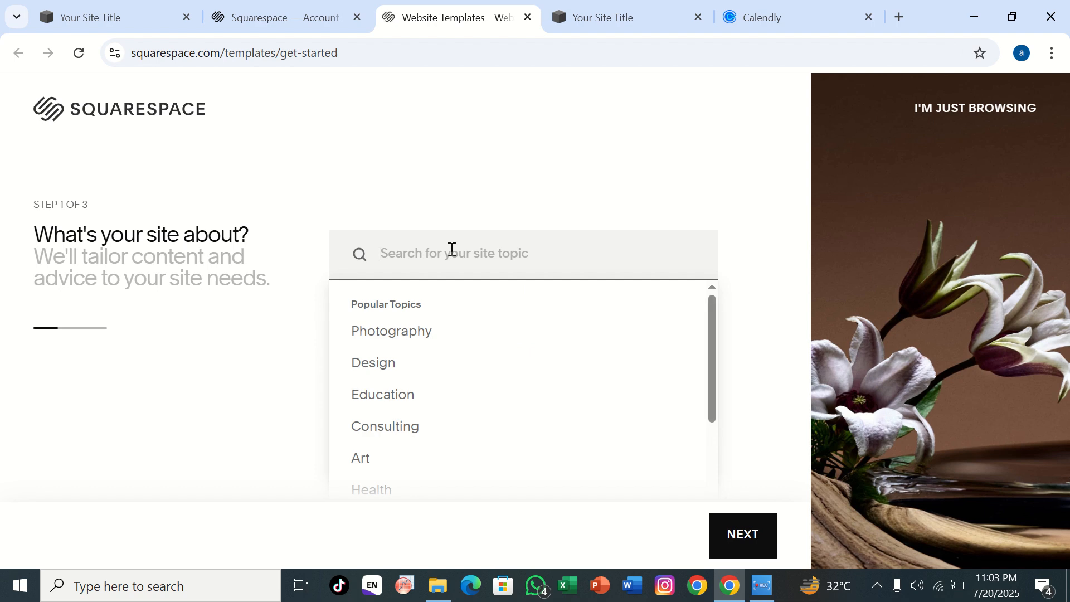
scroll(411, 303, down, 2)
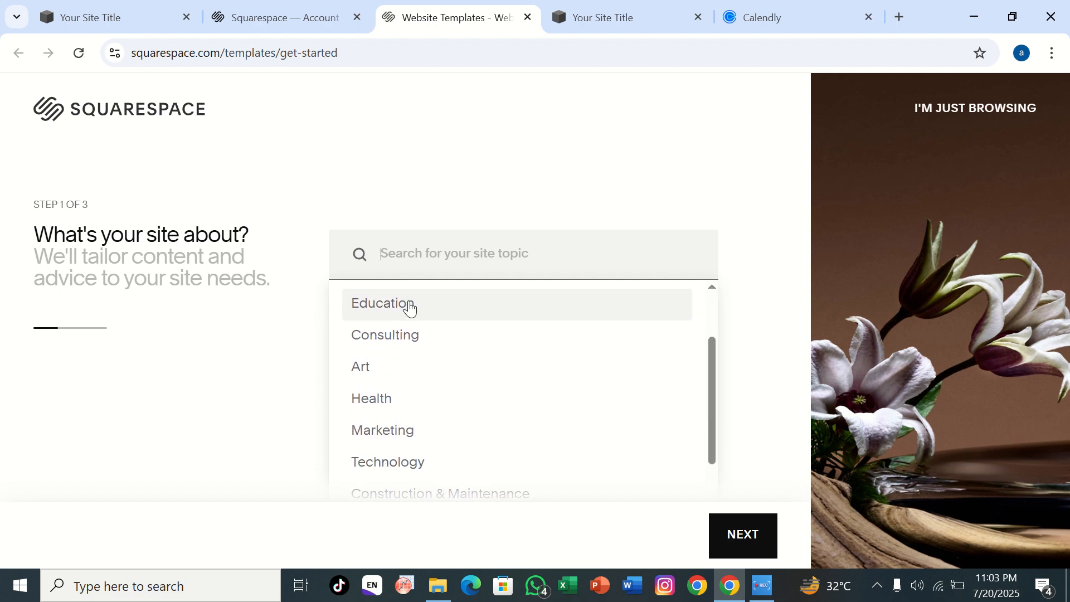
scroll(410, 302, up, 2)
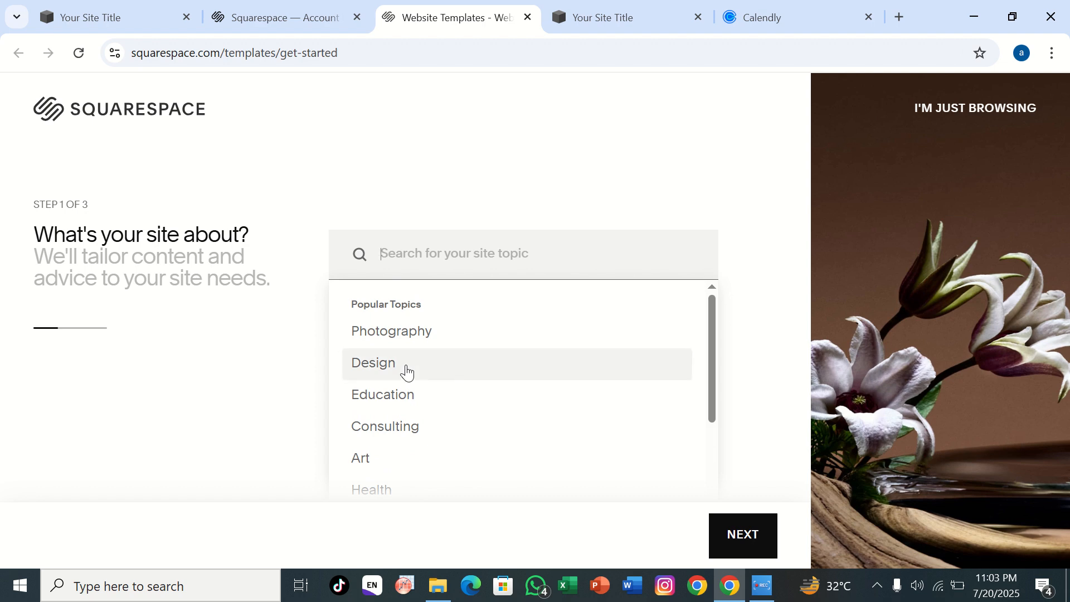
scroll(387, 411, down, 3)
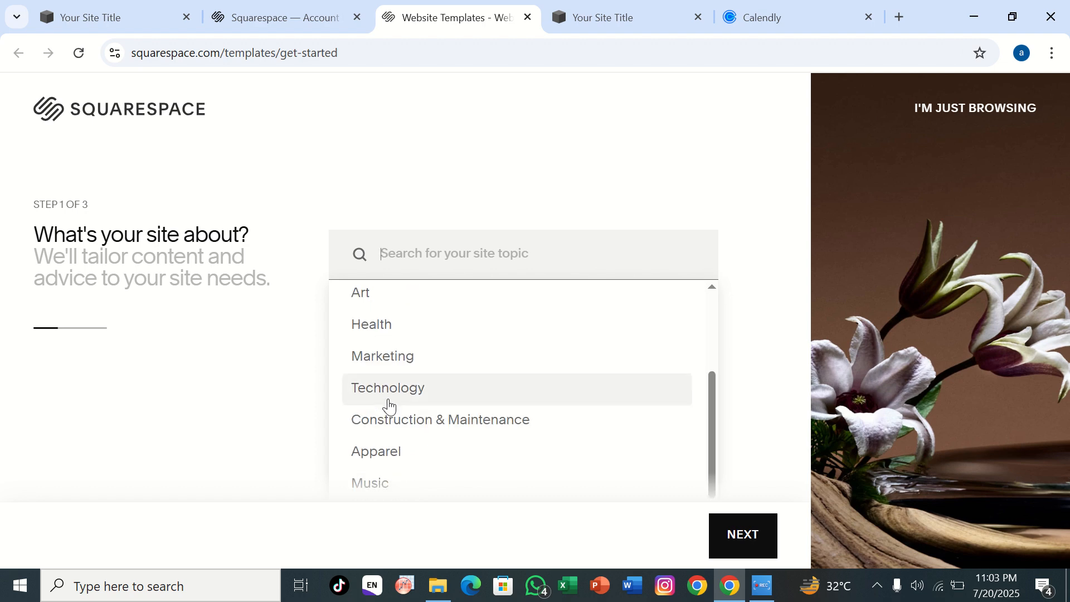
click(389, 397)
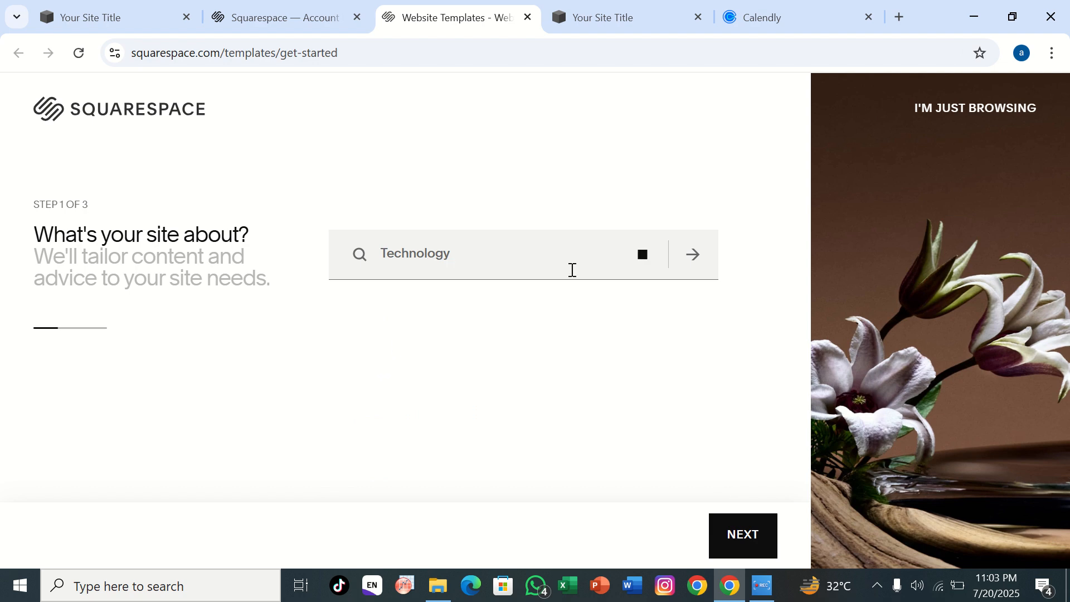
click(642, 255)
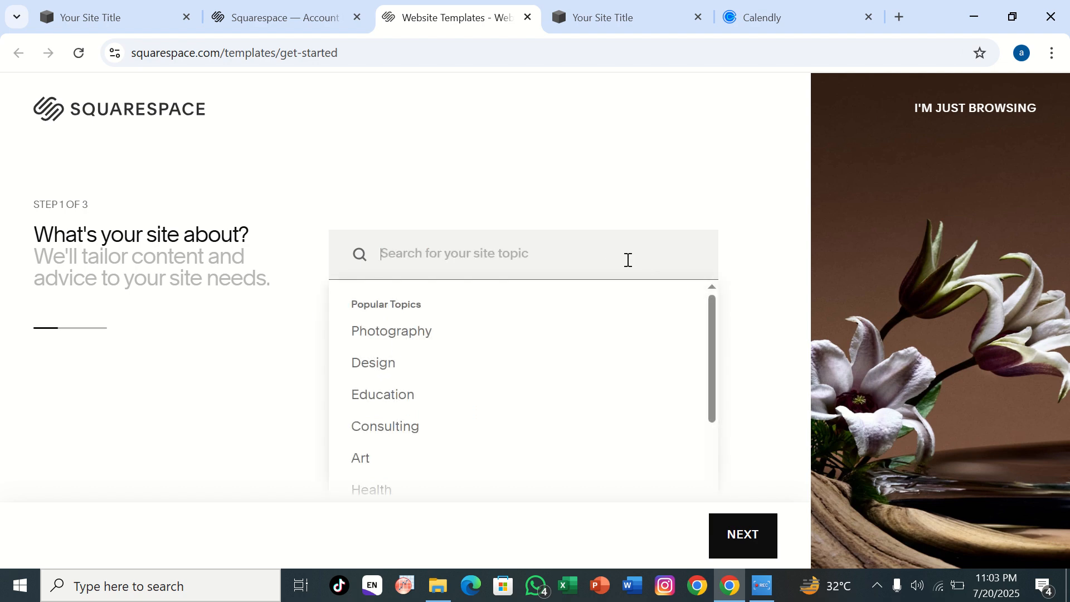
Step: Choose Marketing as the site topic and continue to the website goals
scroll(485, 378, down, 4)
scroll(485, 377, up, 1)
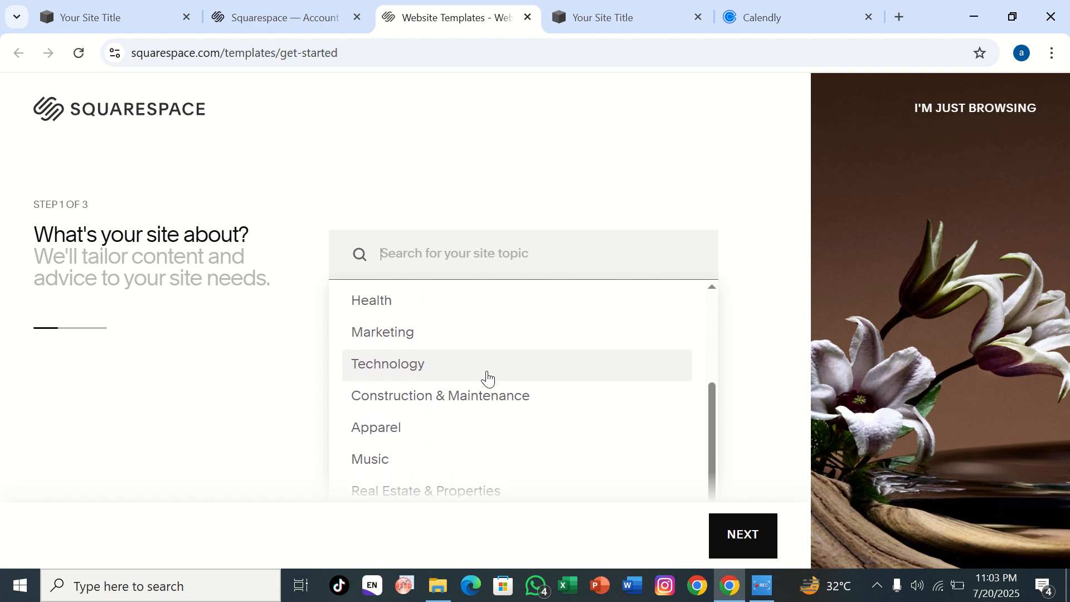
click(457, 348)
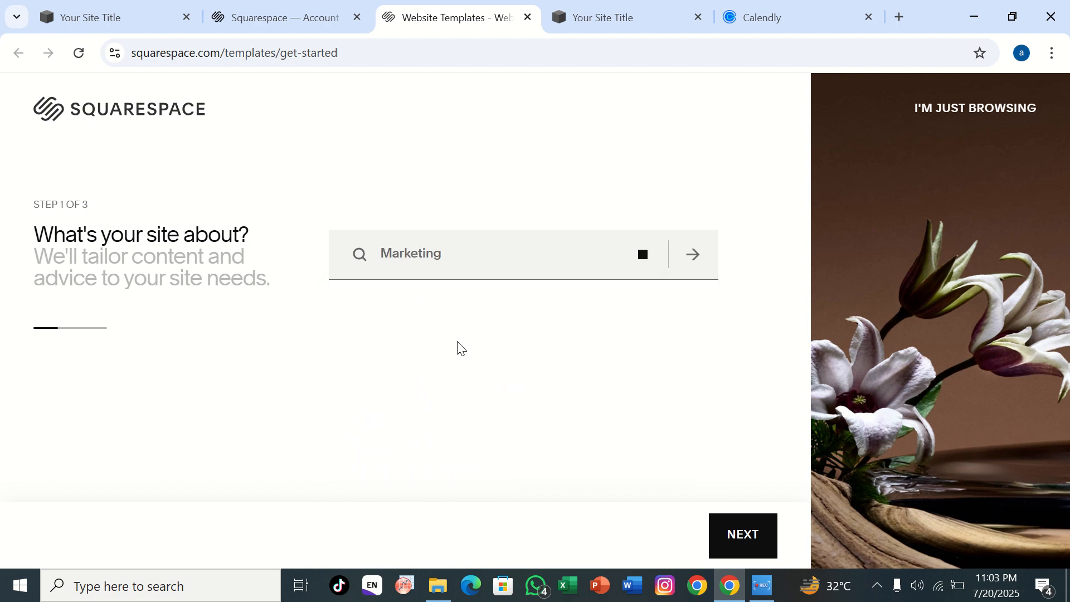
click(718, 542)
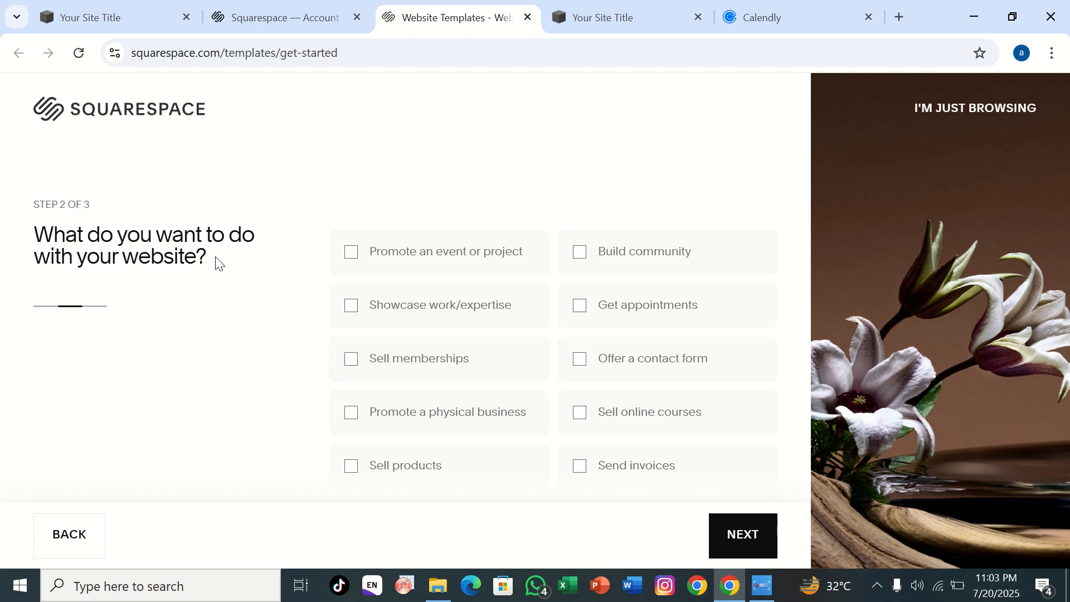
Step: Select the website goals Promote an event or project, Showcase work/expertise, Sell memberships, Sell products, Publish a blog or other media, and Promote a physical business
click(370, 277)
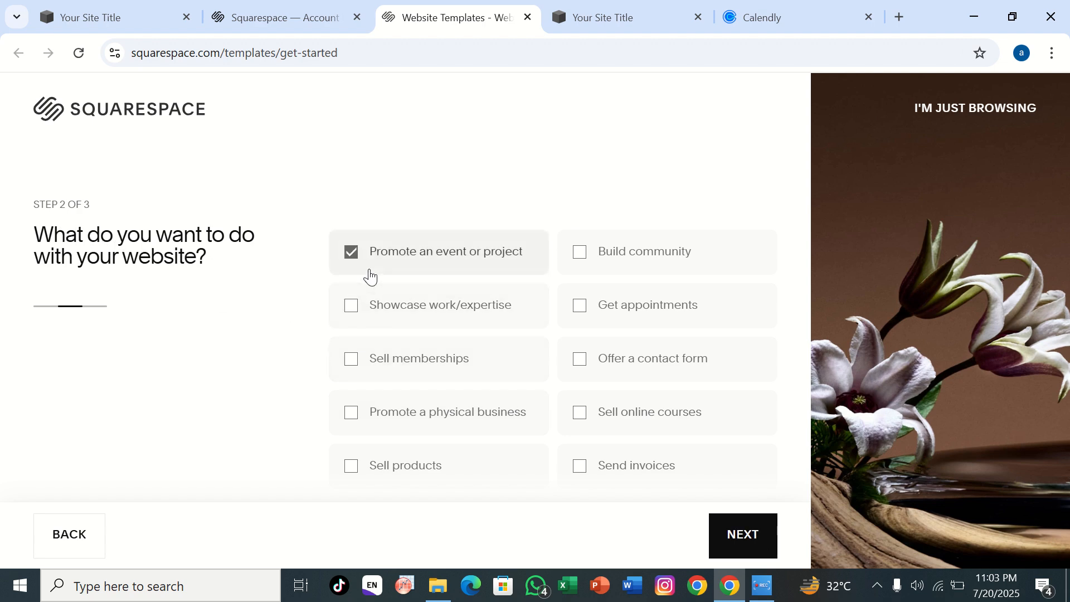
scroll(371, 276, down, 1)
click(370, 277)
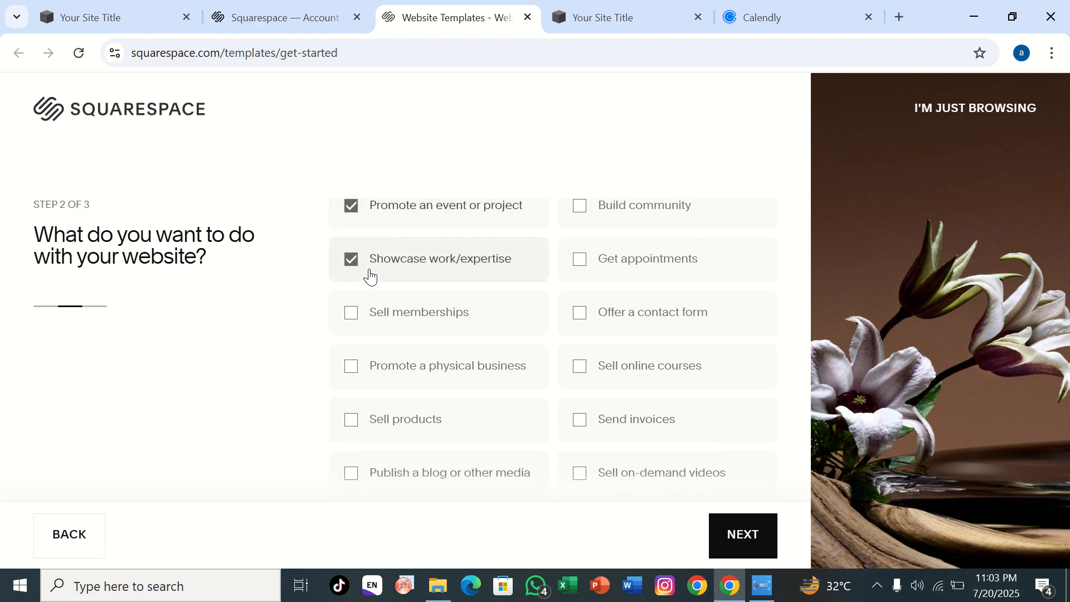
scroll(370, 276, down, 1)
click(370, 274)
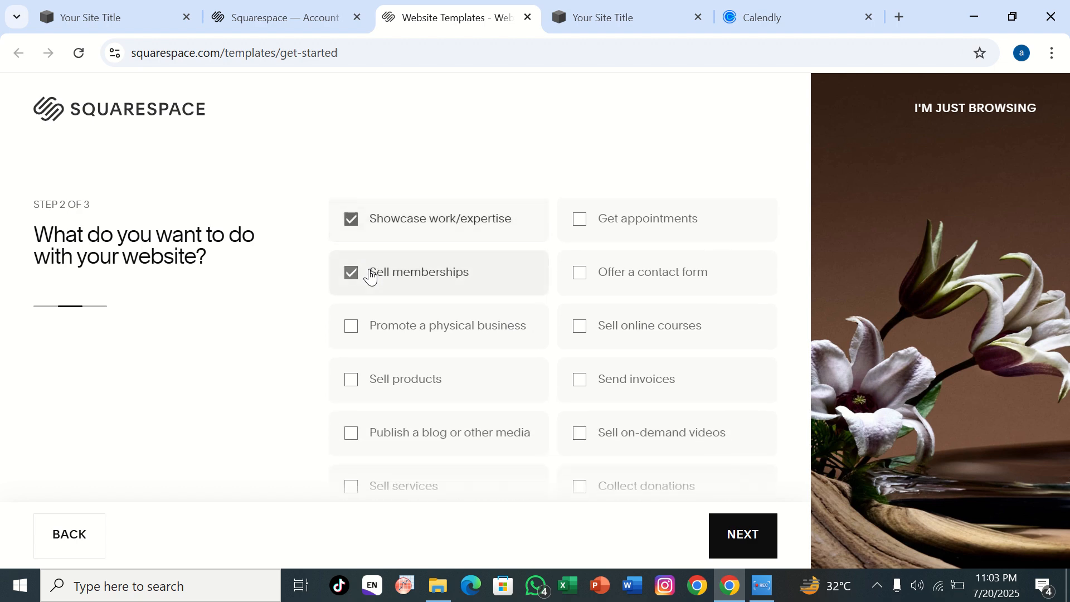
click(376, 405)
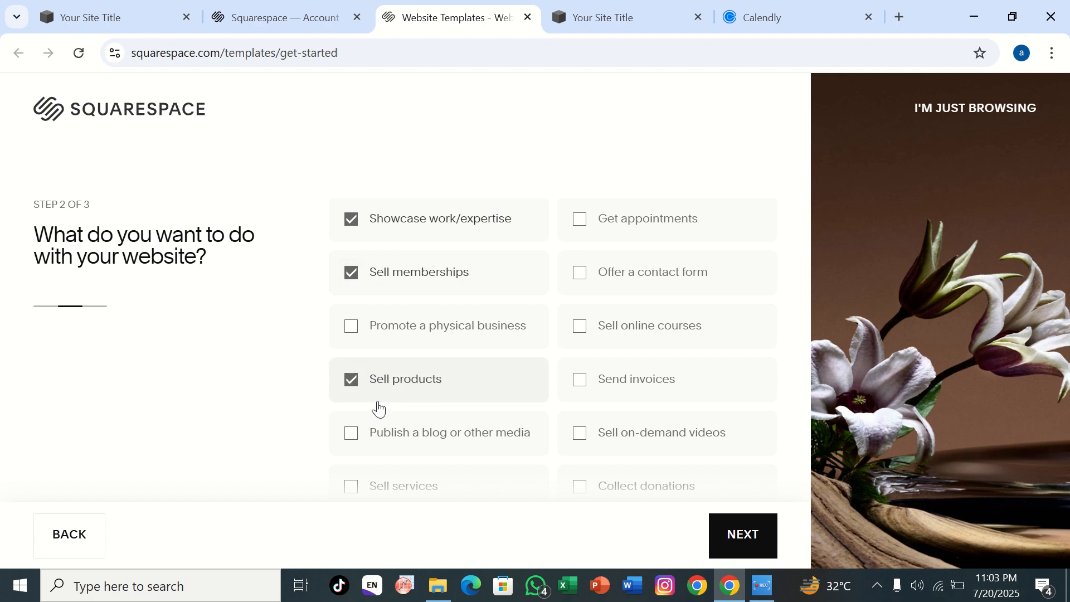
click(376, 434)
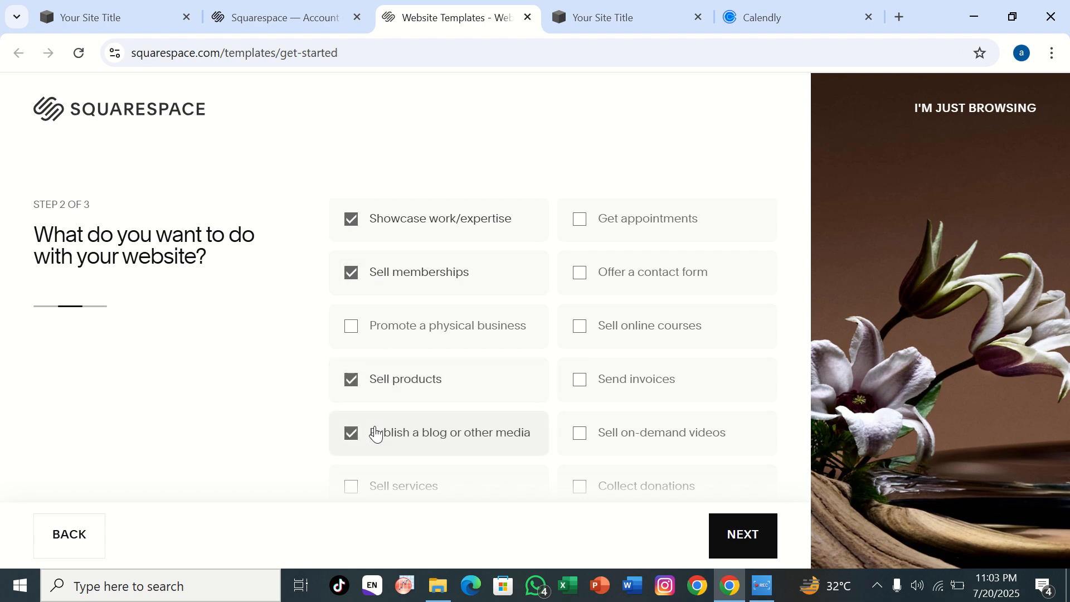
click(369, 323)
Step: Add the goals Get appointments, Offer a contact form, Sell online courses, Send invoices, Sell on-demand videos, Collect donations and Sell services, and continue
click(579, 220)
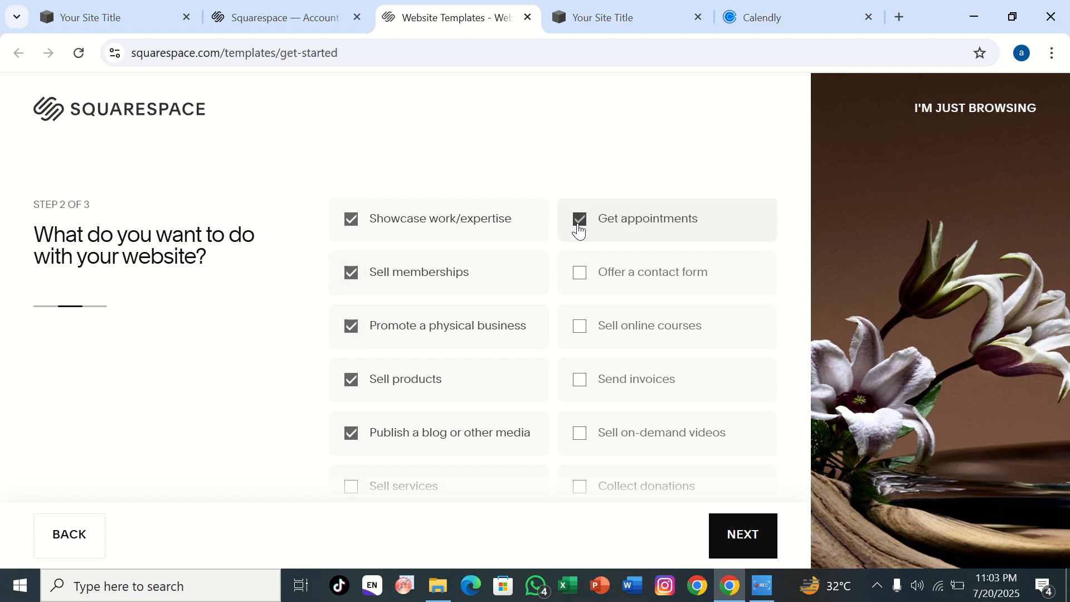
click(580, 274)
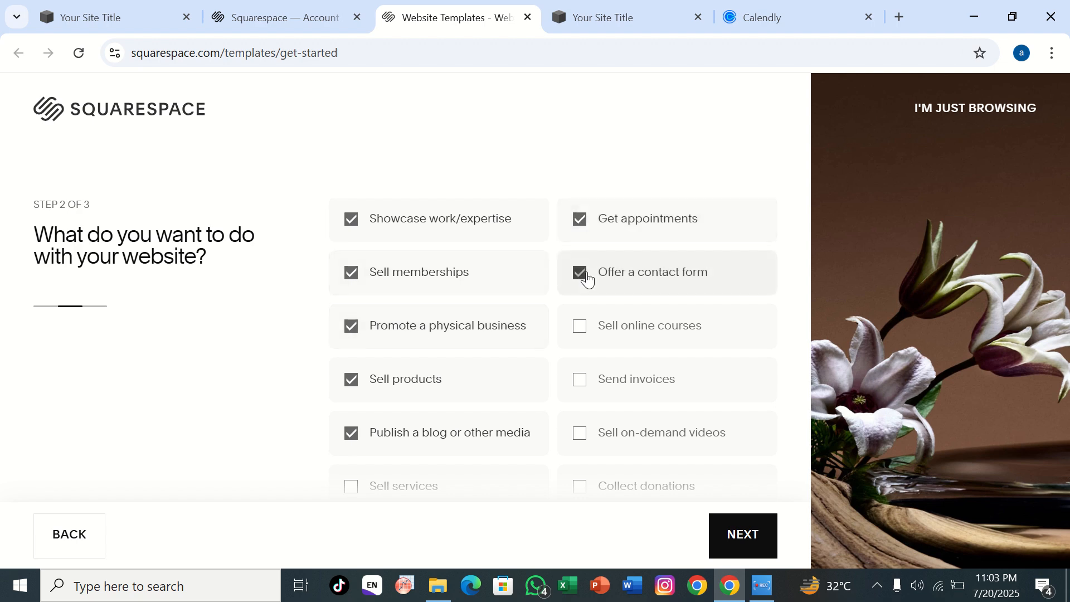
click(575, 322)
scroll(577, 326, down, 1)
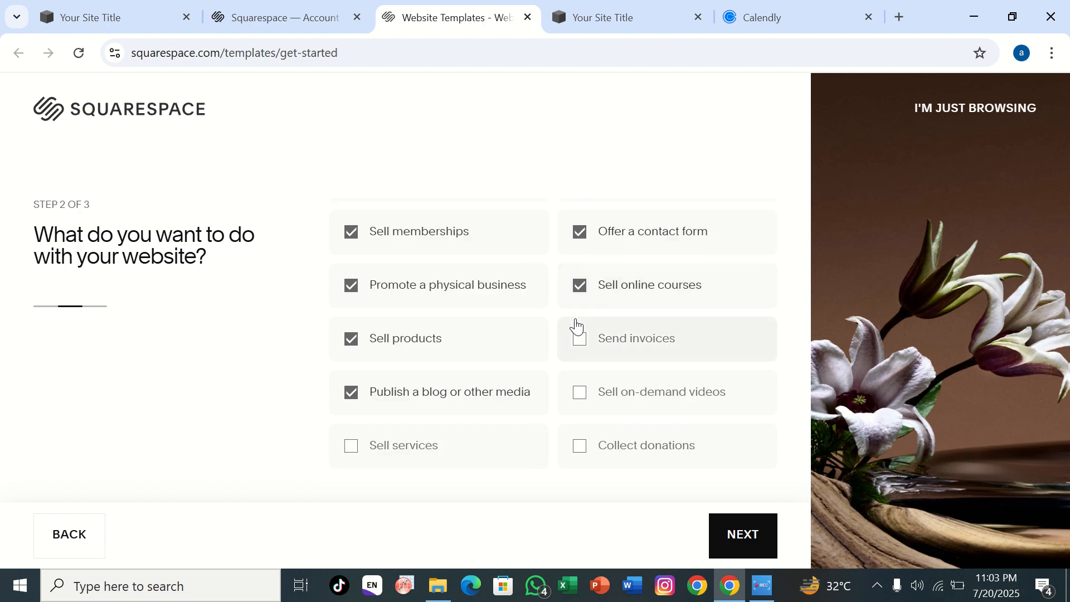
click(577, 327)
click(584, 405)
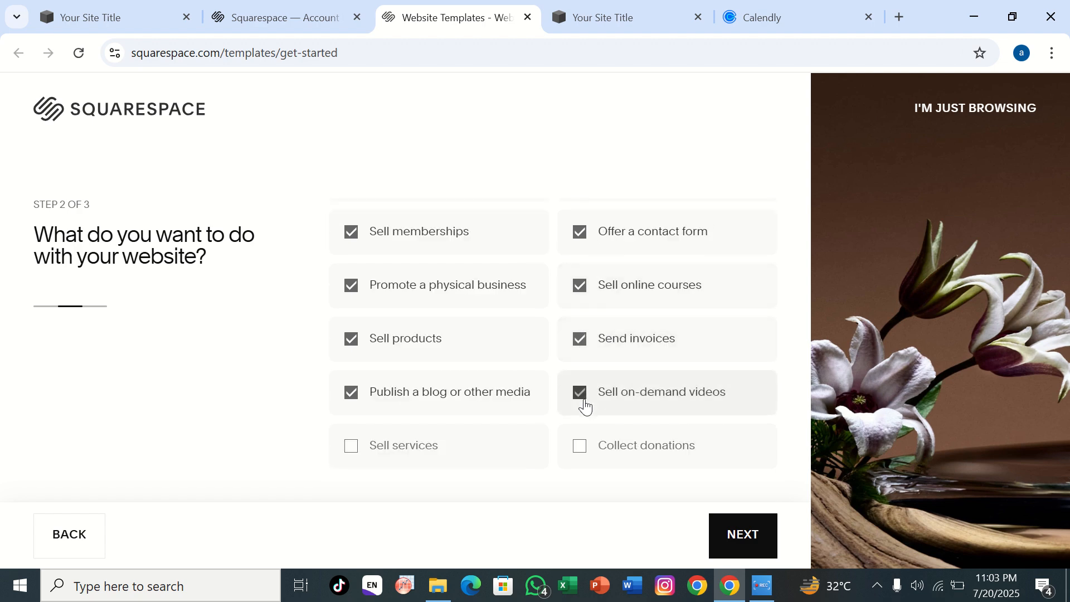
click(584, 445)
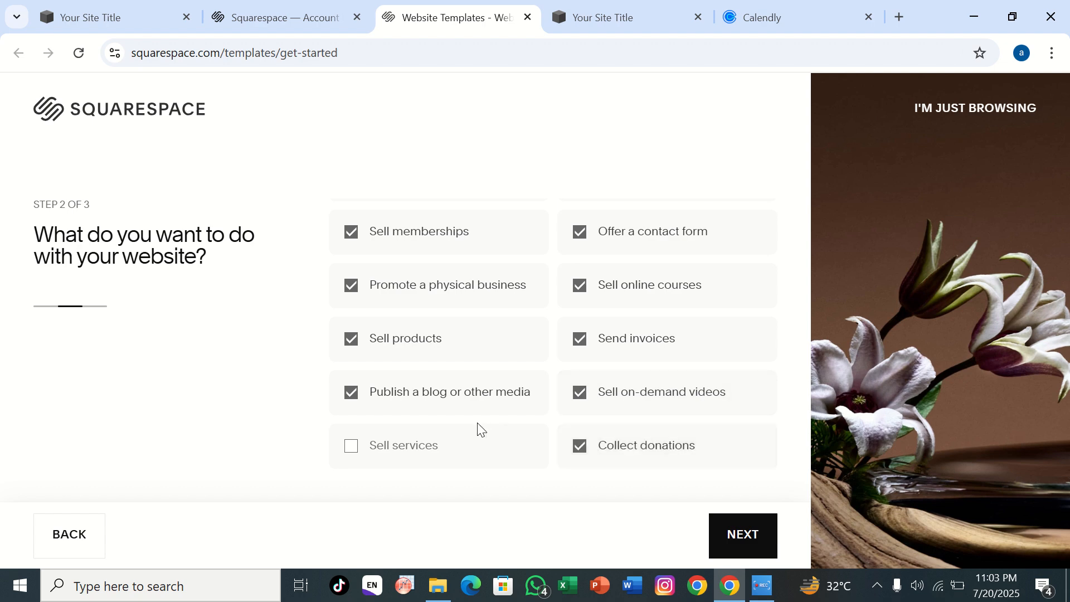
click(463, 440)
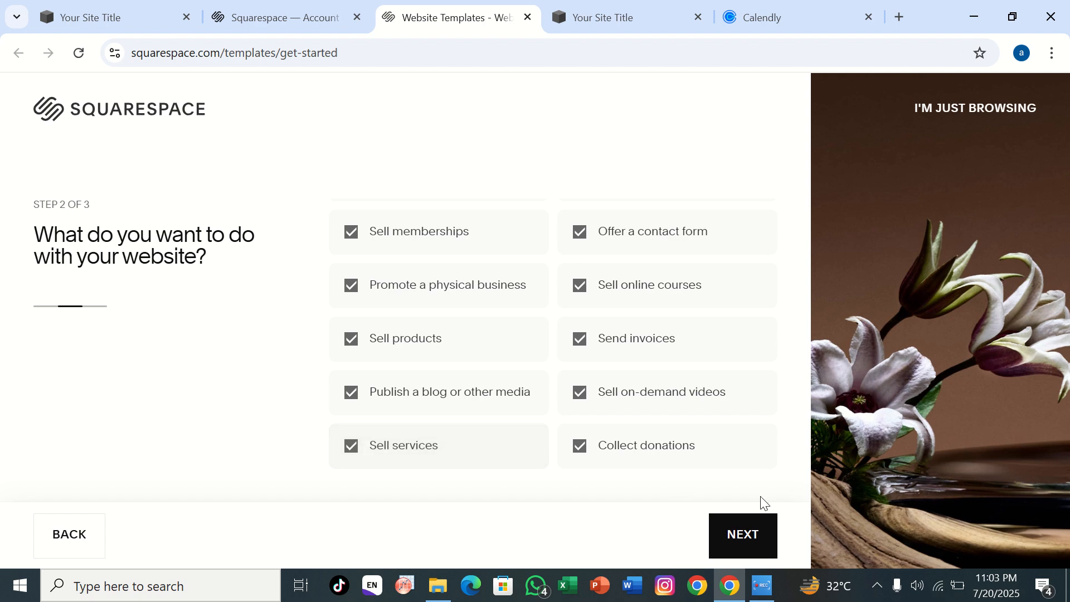
click(740, 527)
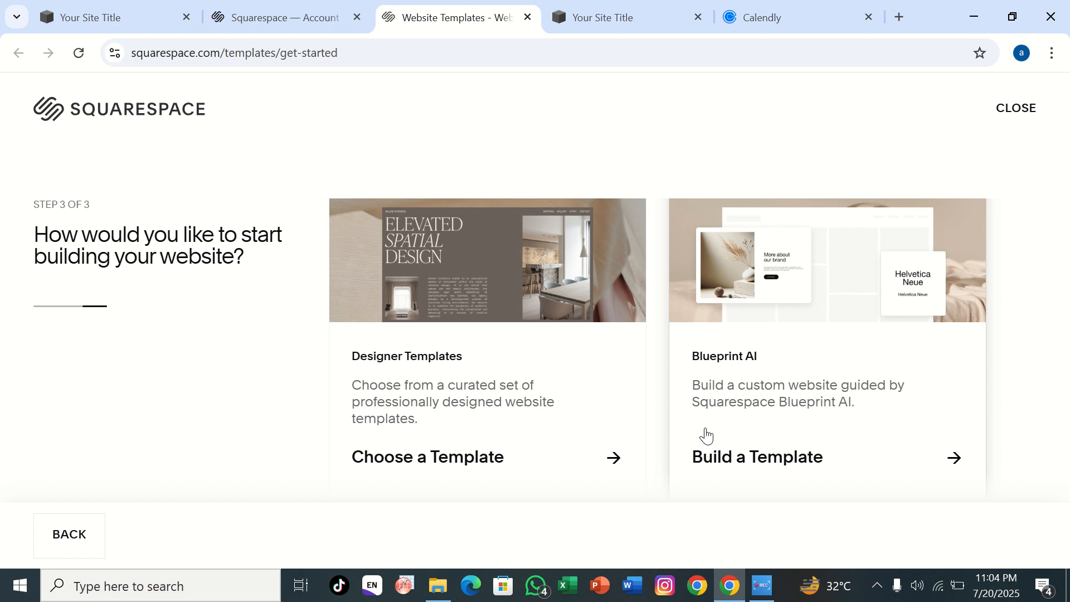
Step: Choose to build from the designer templates and start the site with the Agaro design
click(533, 318)
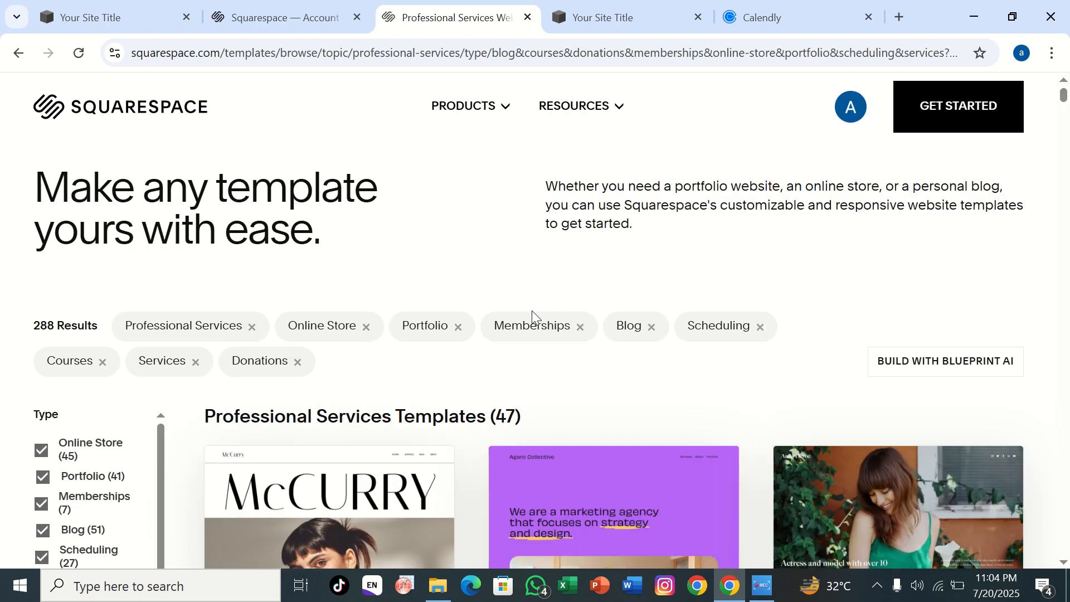
scroll(533, 394, down, 4)
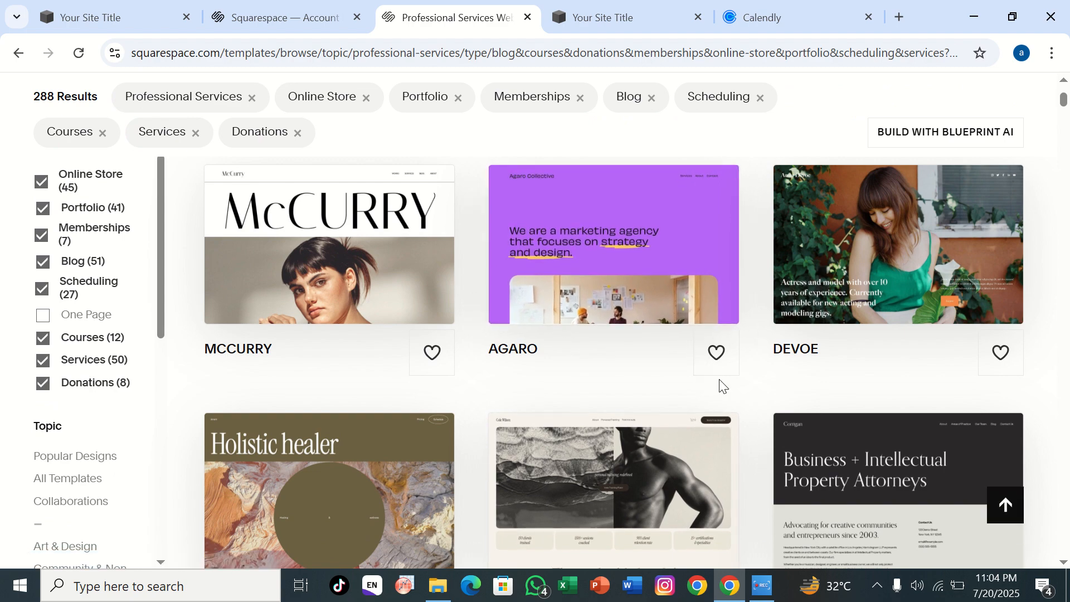
scroll(649, 443, down, 4)
scroll(649, 444, up, 4)
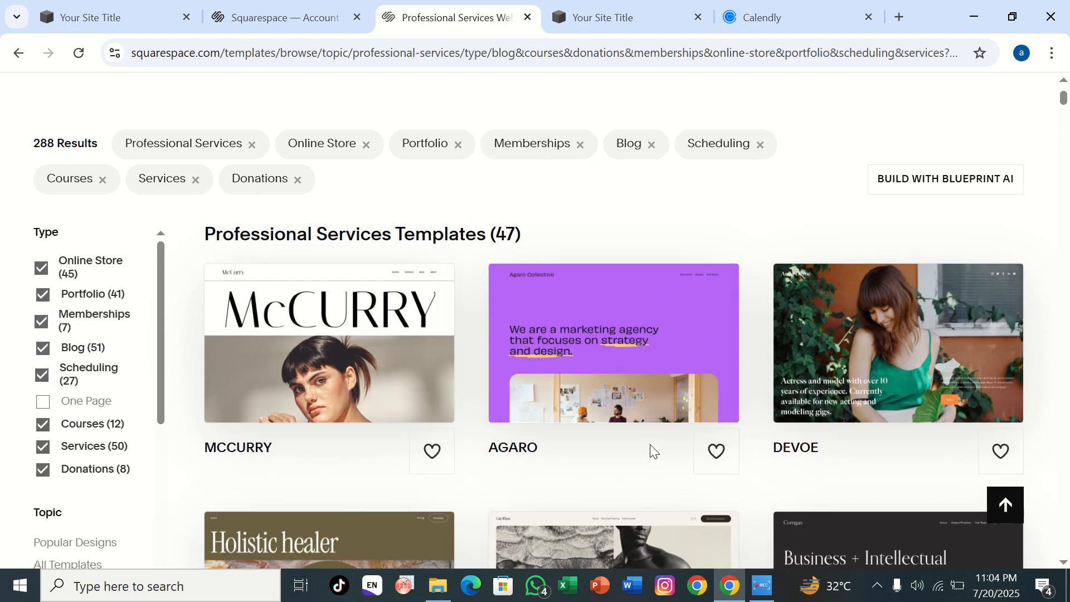
click(635, 399)
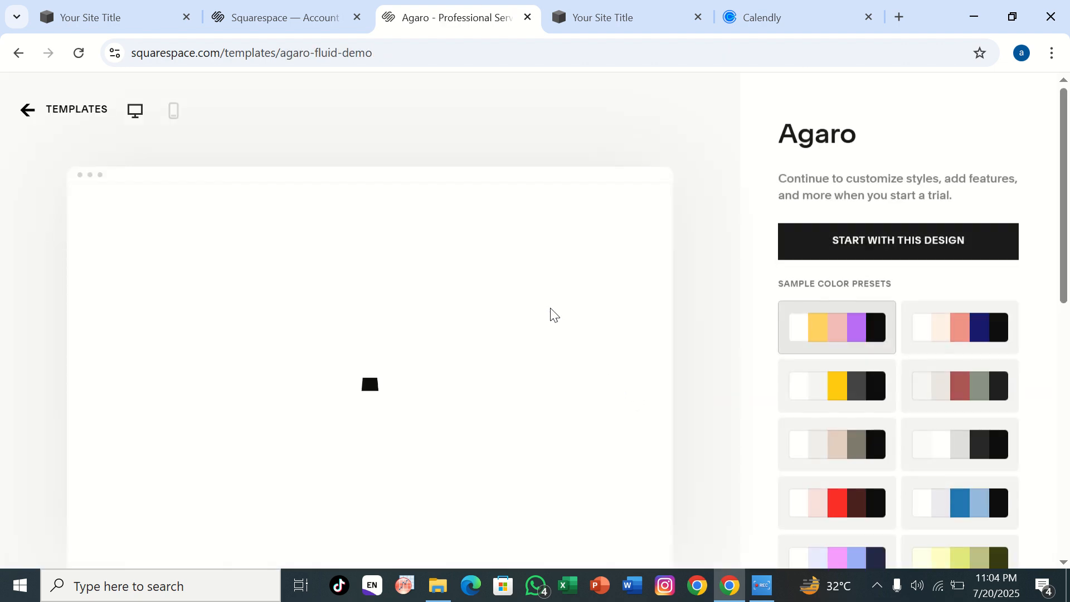
click(803, 244)
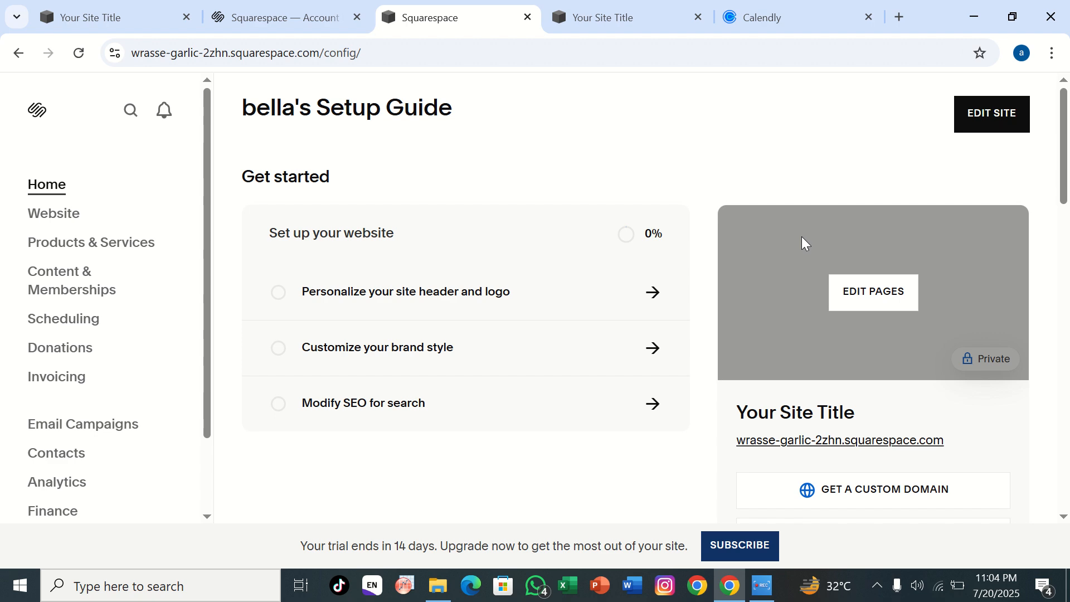
Step: Open the new site for editing and go to its Email Campaigns section
click(966, 115)
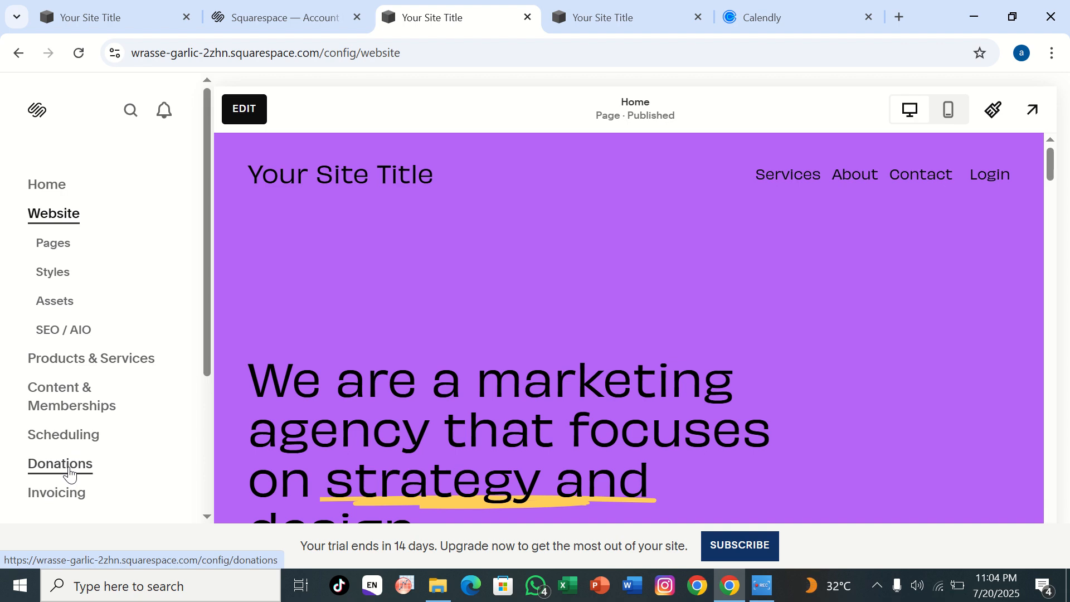
scroll(69, 473, down, 4)
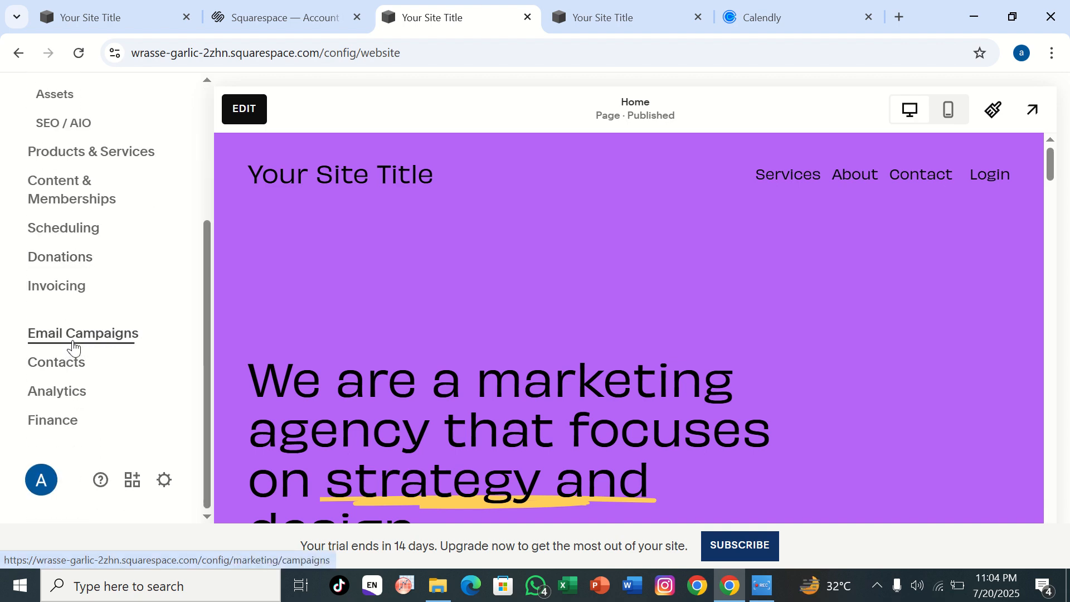
click(73, 335)
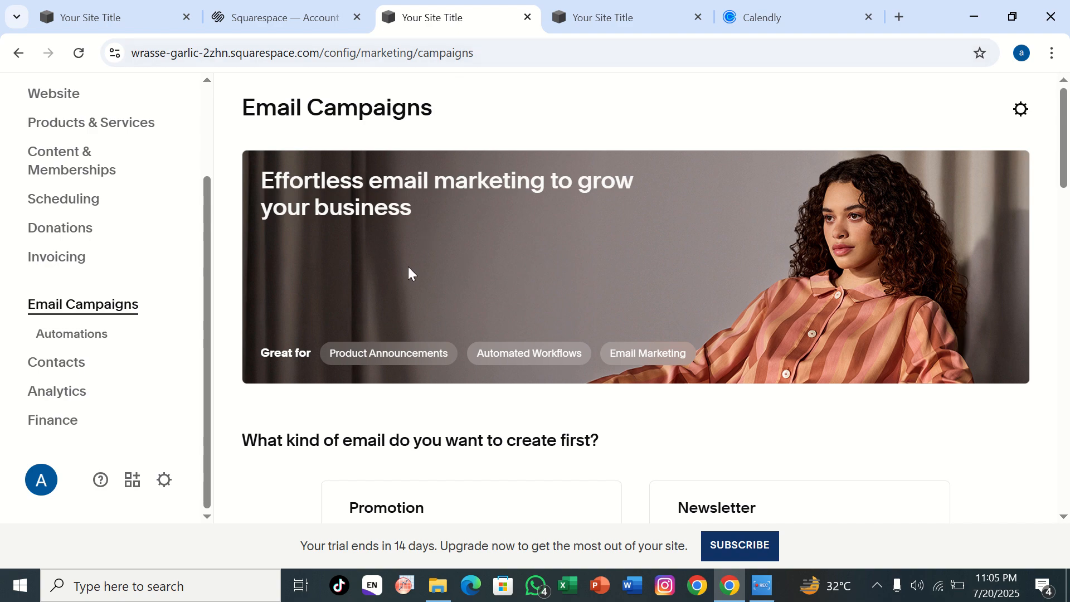
Step: Review the available email types and create a Promotion email campaign
scroll(408, 269, down, 6)
scroll(408, 273, down, 7)
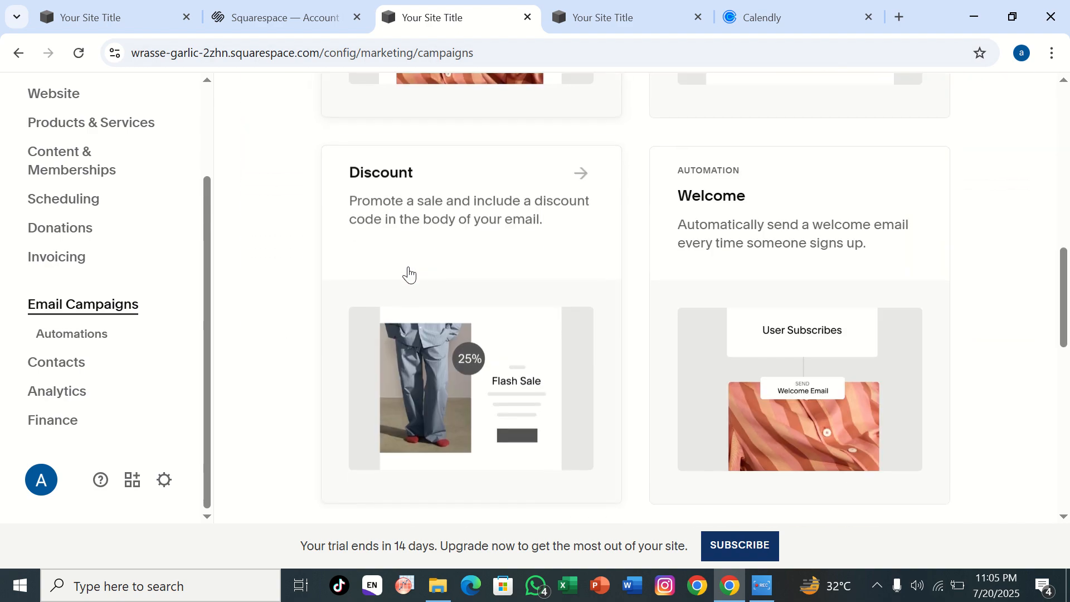
scroll(408, 273, down, 3)
scroll(408, 273, down, 2)
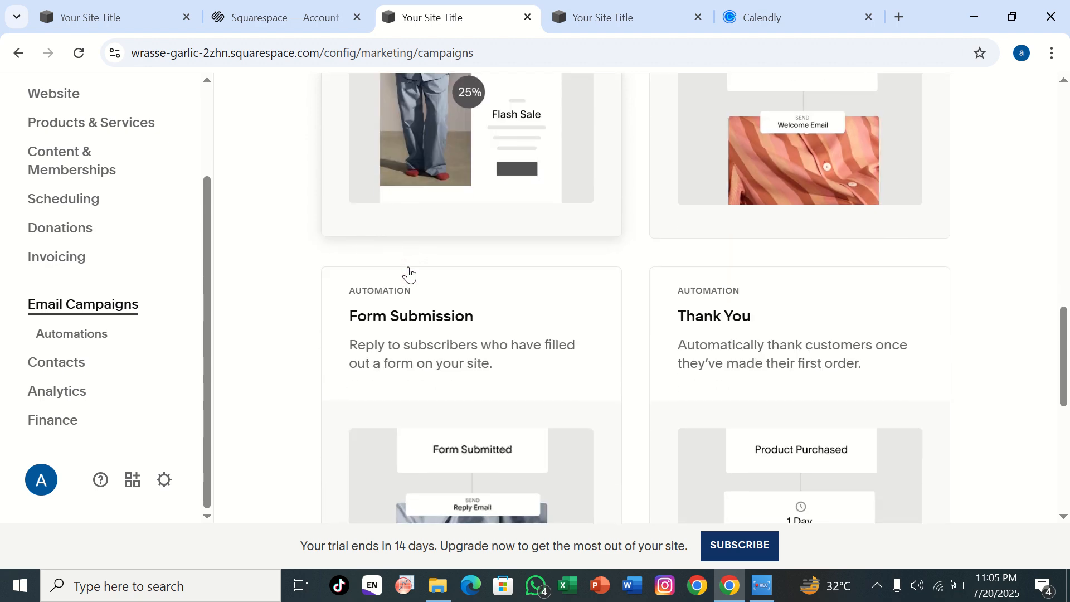
scroll(409, 274, up, 5)
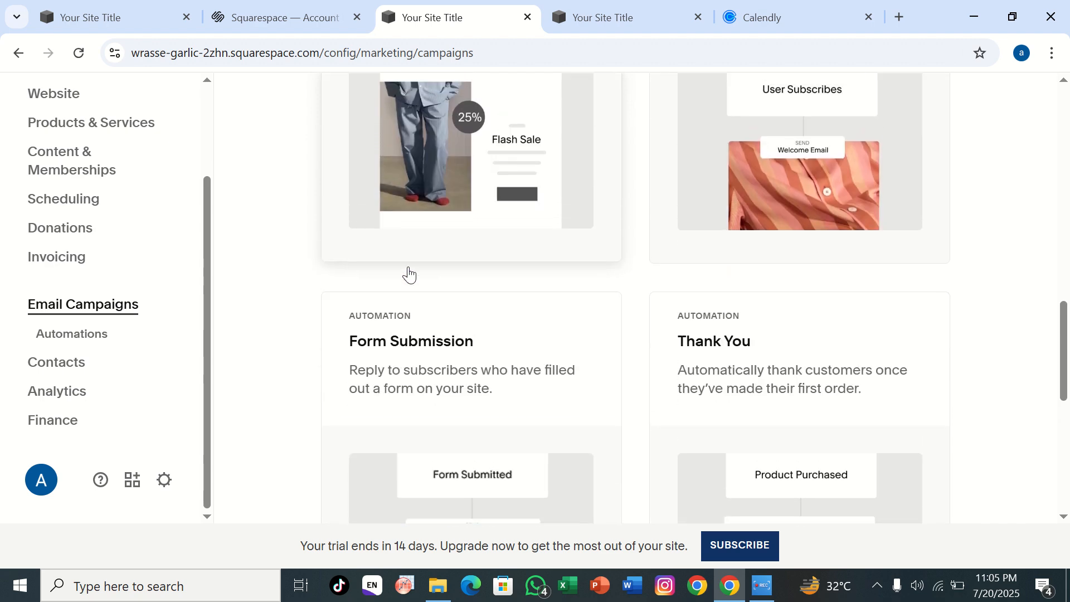
scroll(409, 274, up, 7)
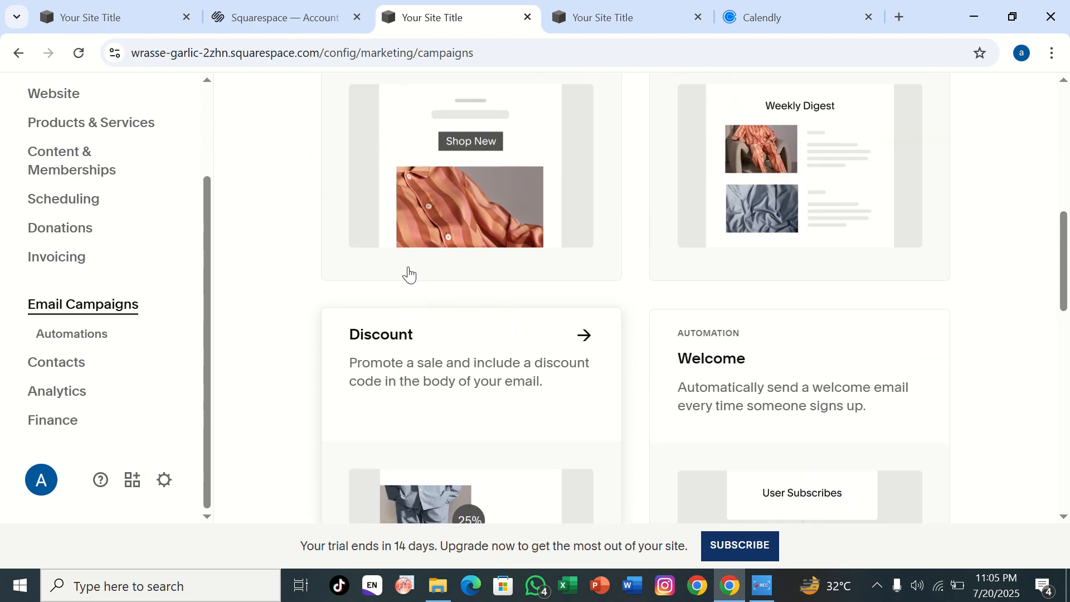
scroll(410, 274, up, 1)
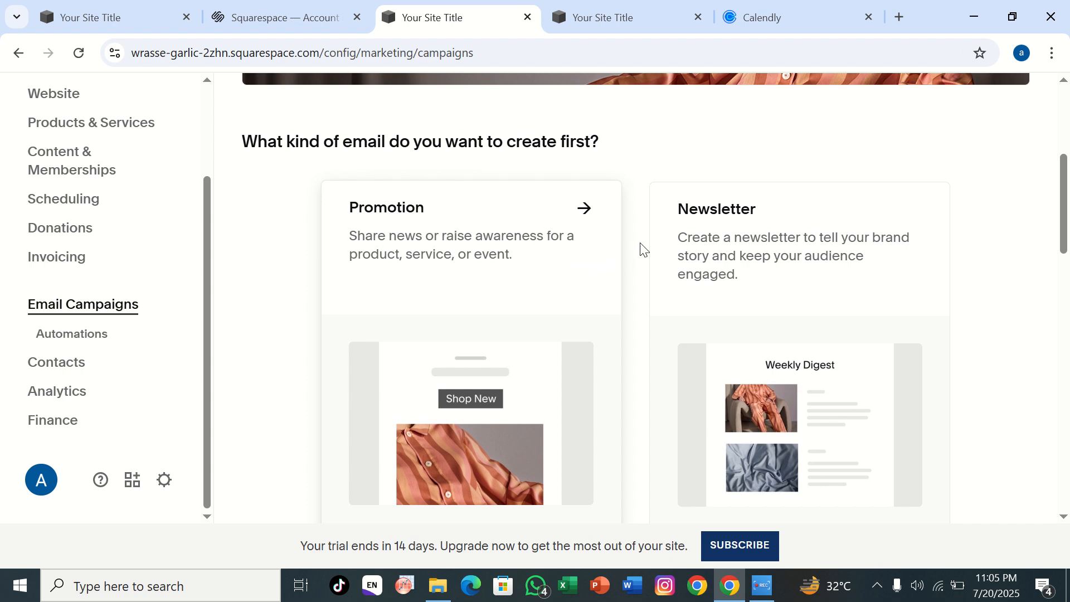
click(434, 363)
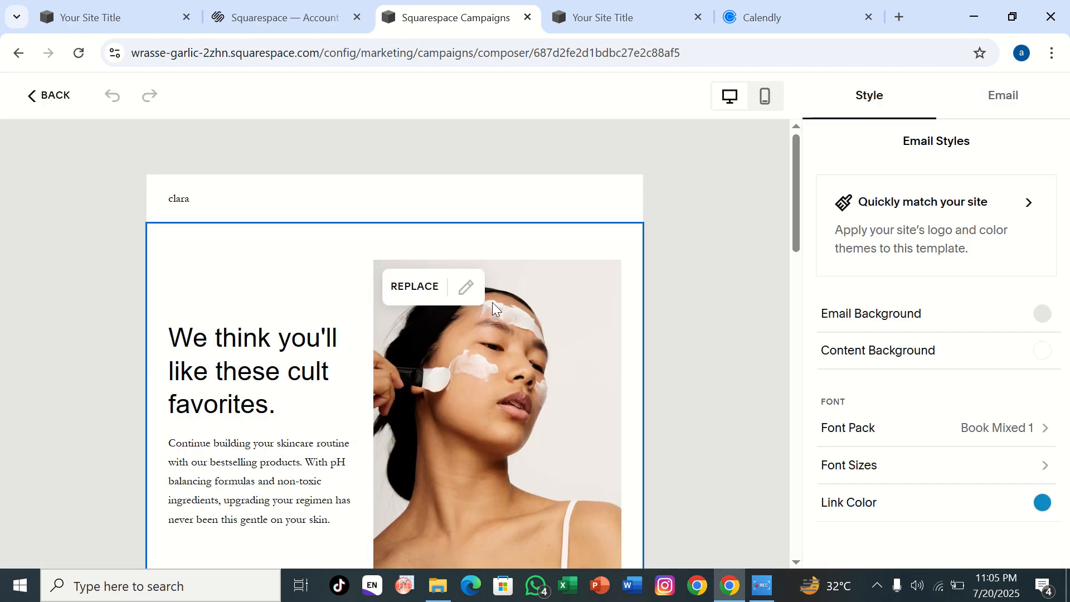
Step: Set the campaign's recipients to all subscribers
scroll(492, 302, down, 5)
scroll(494, 309, down, 7)
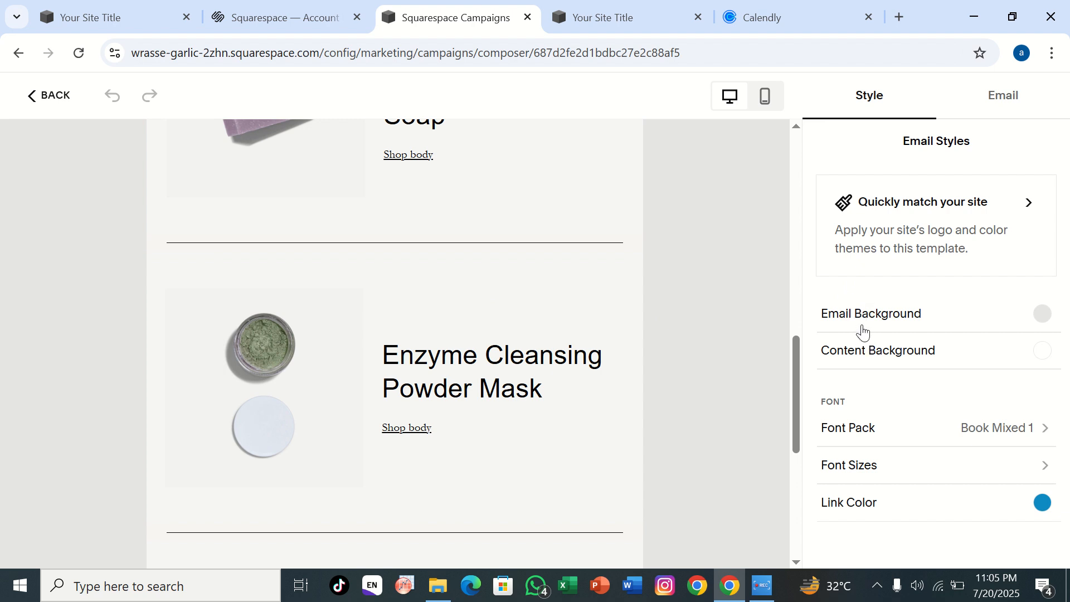
click(1013, 100)
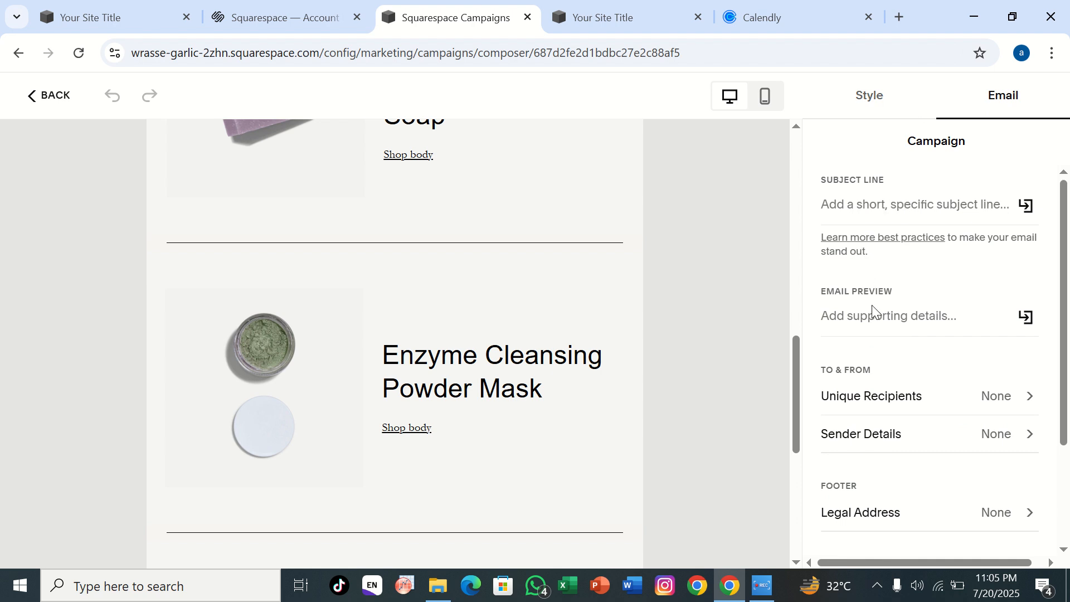
scroll(836, 397, down, 1)
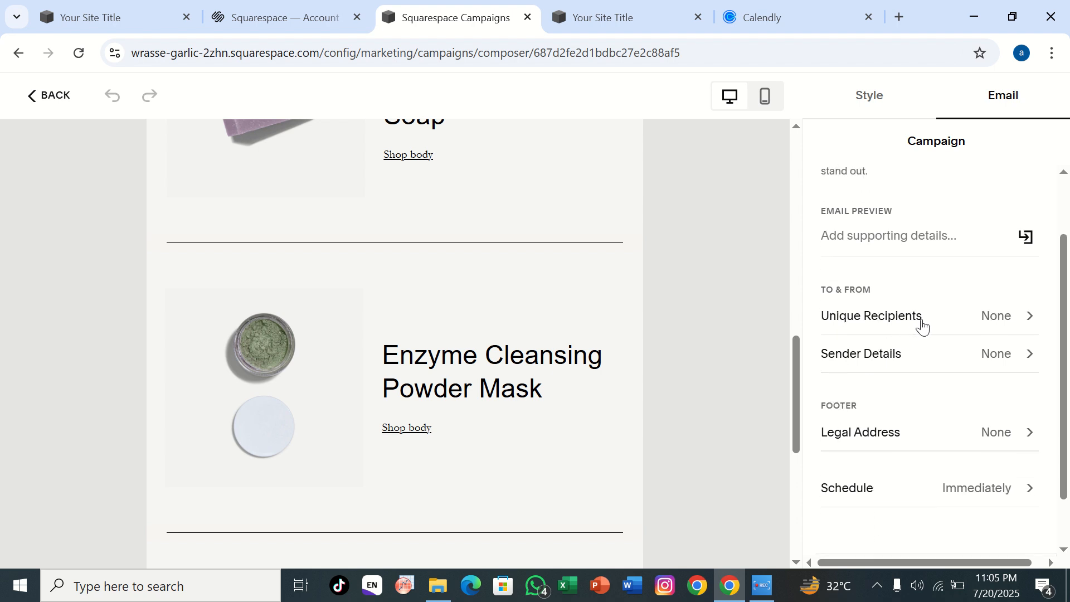
click(921, 320)
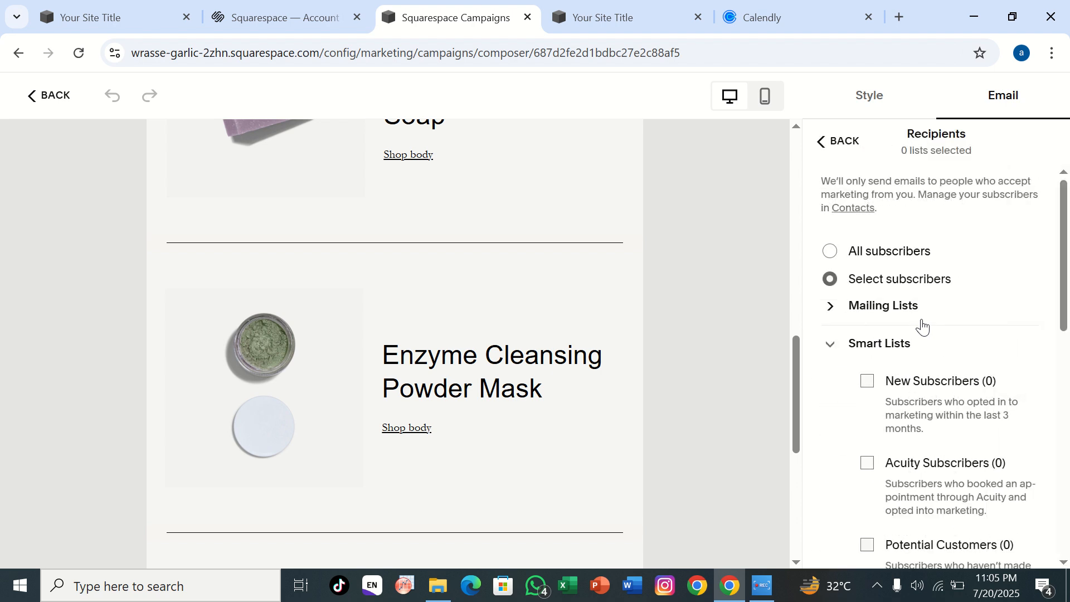
click(851, 260)
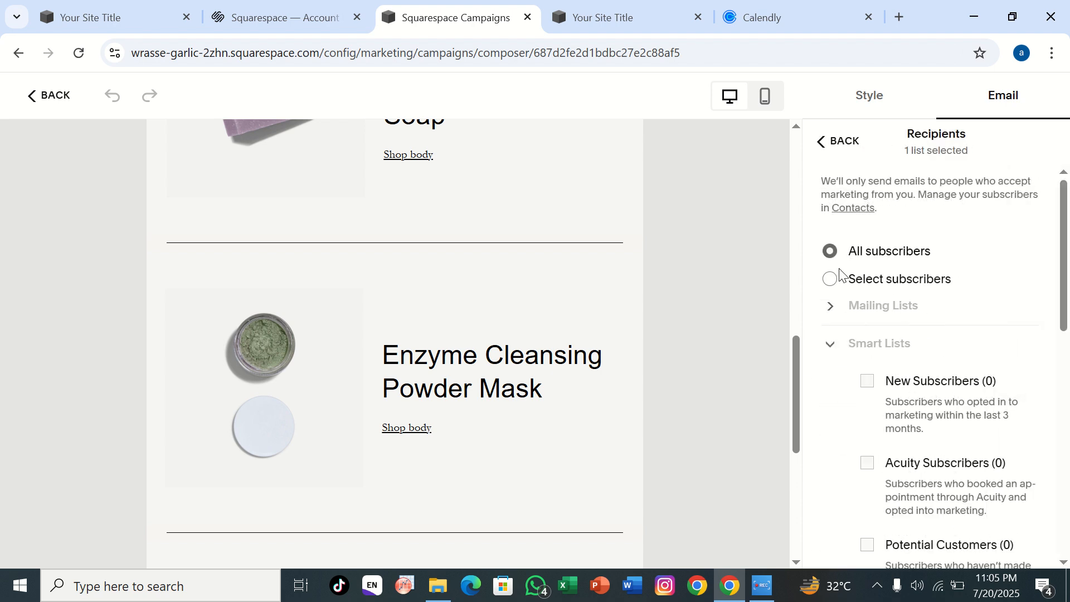
click(823, 143)
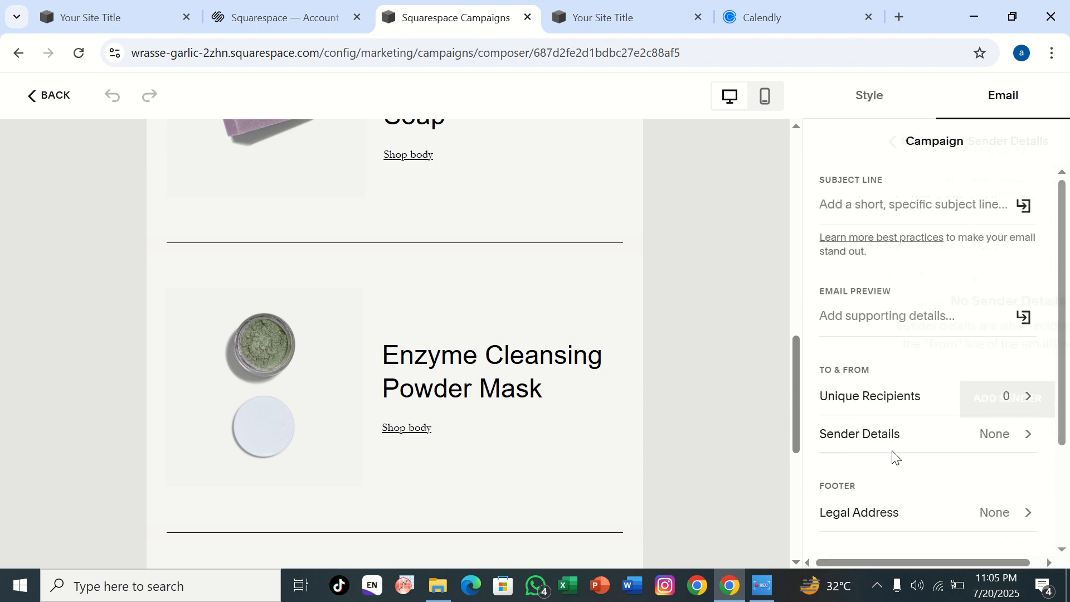
Step: Examine the campaign's new sender form and its send scheduling options, leaving immediate sending on
click(892, 434)
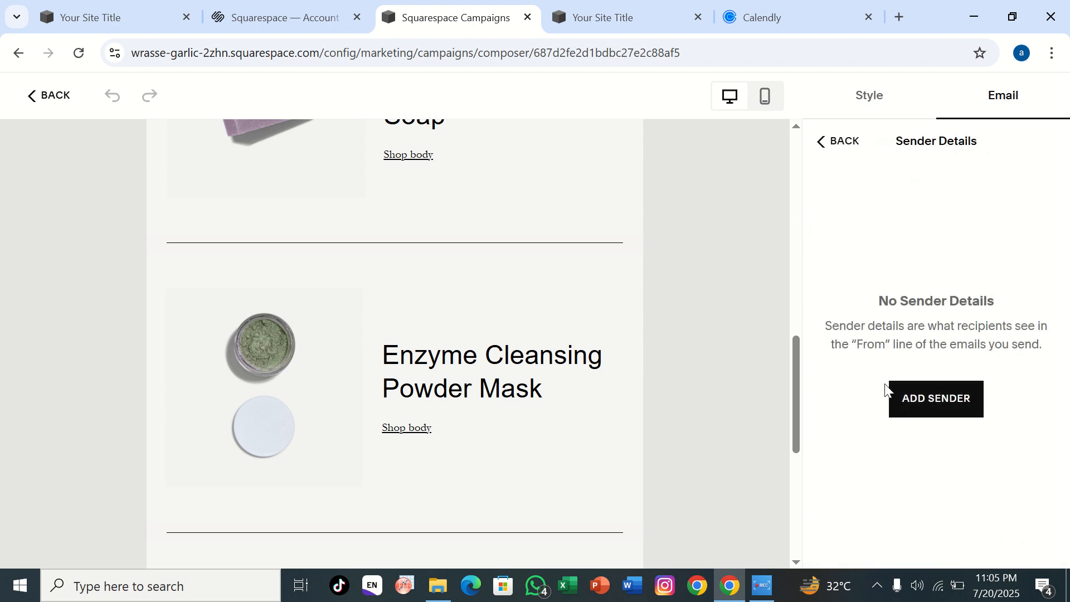
click(934, 402)
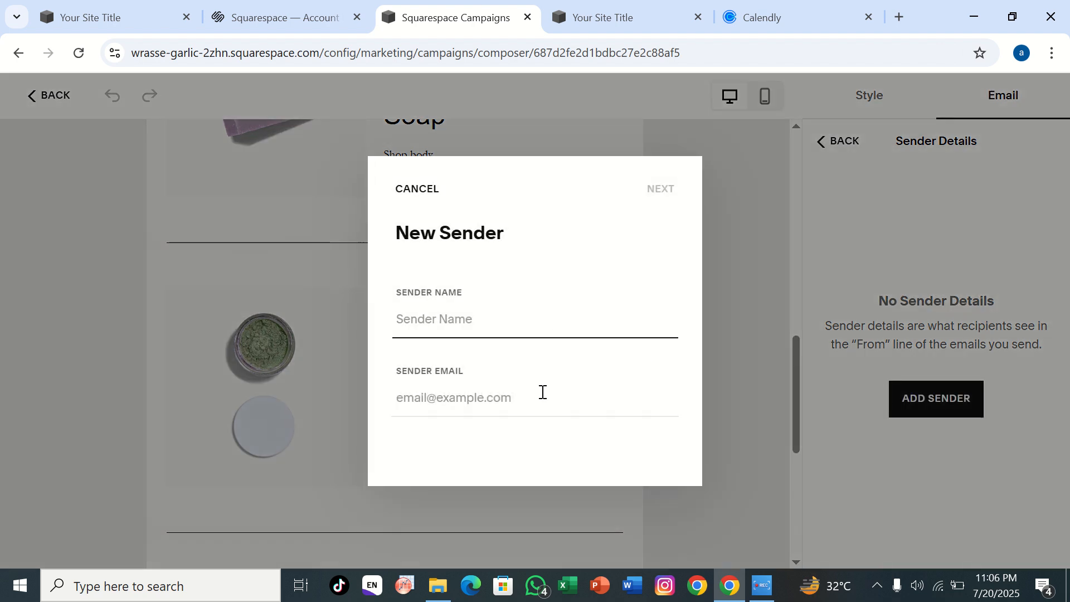
click(413, 192)
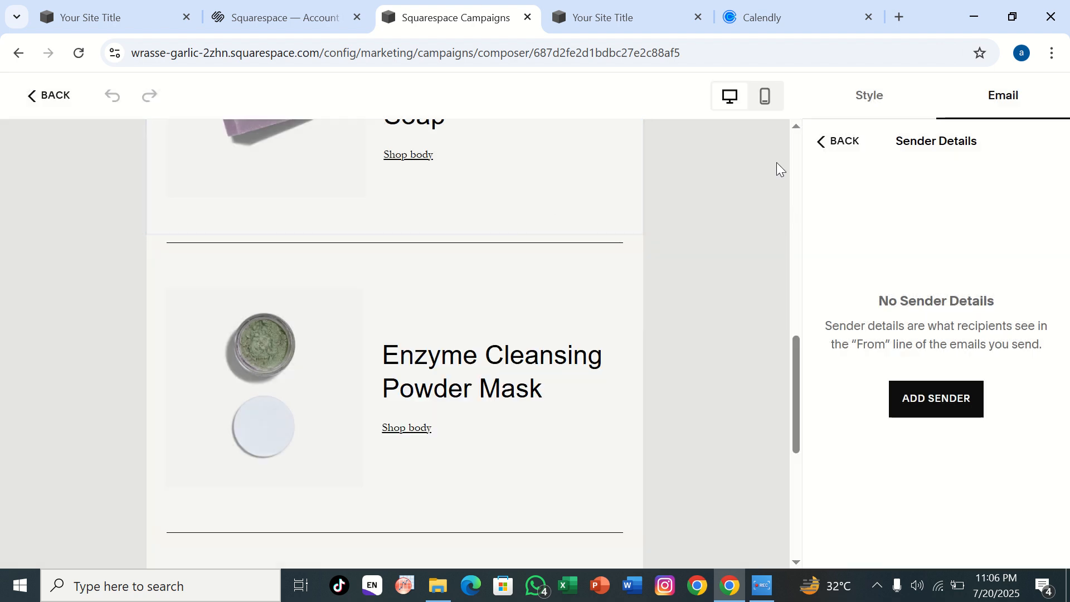
click(823, 144)
scroll(843, 384, down, 2)
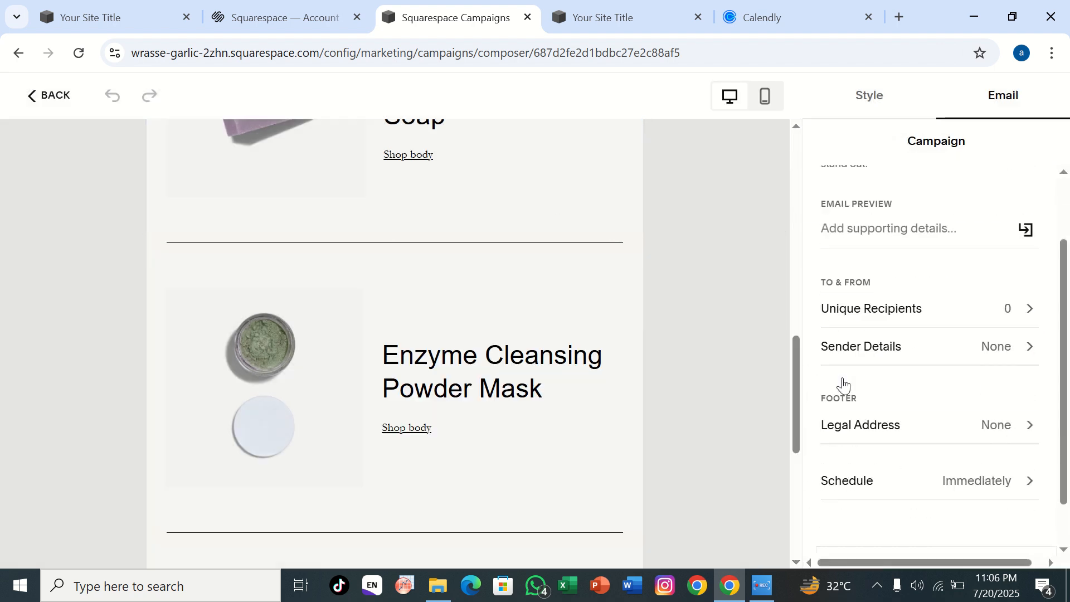
scroll(843, 384, down, 1)
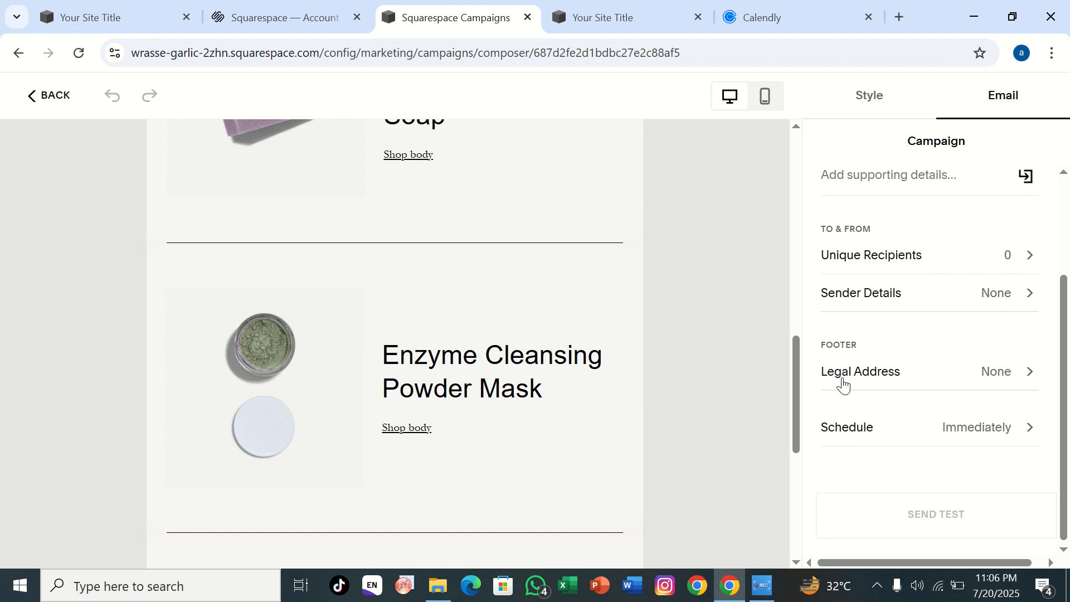
click(865, 437)
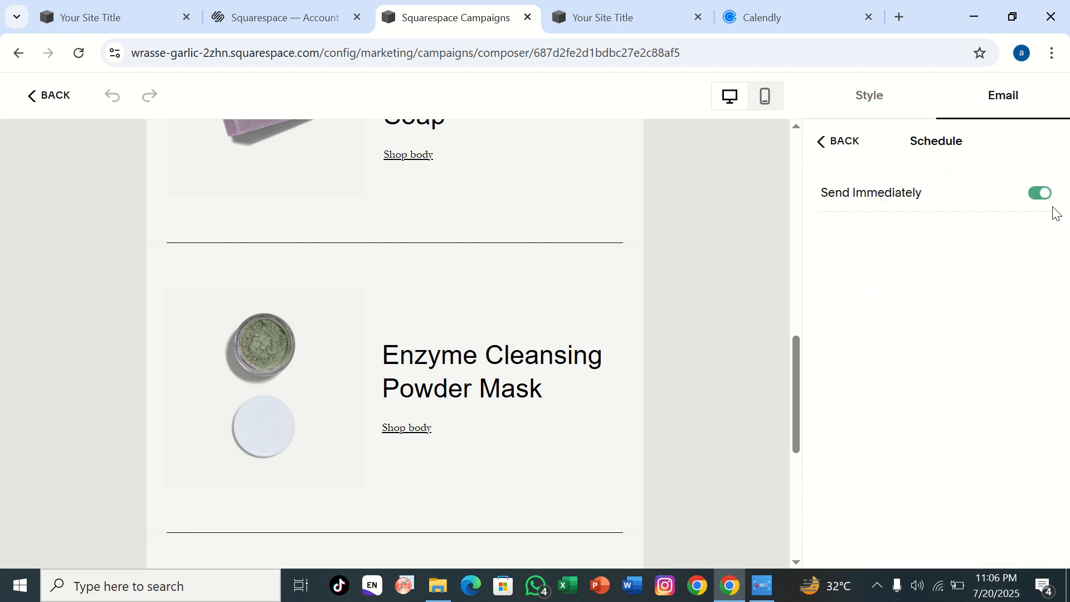
click(1048, 196)
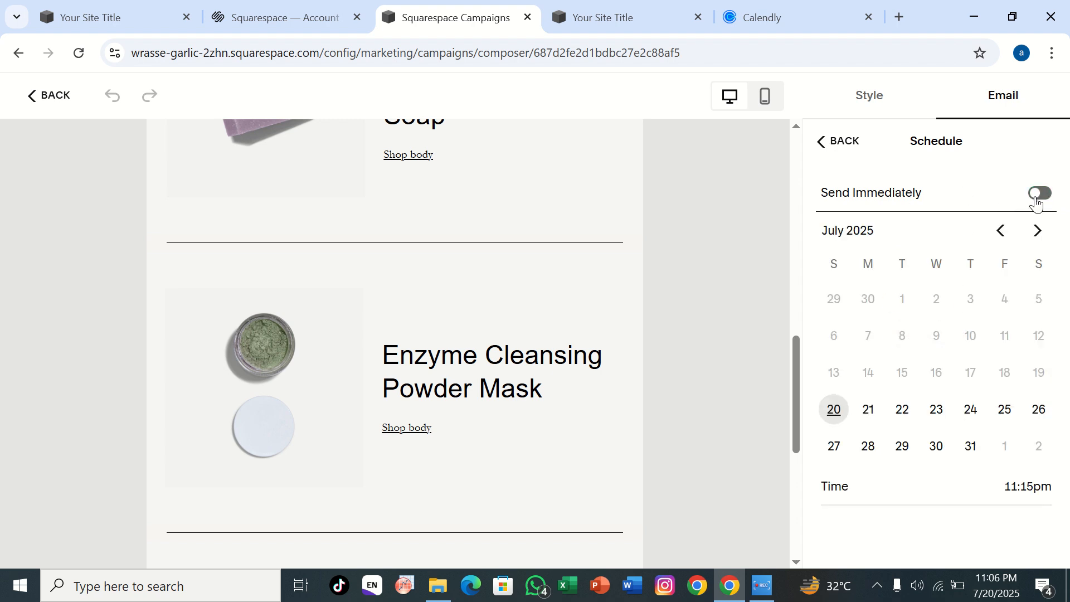
click(1048, 196)
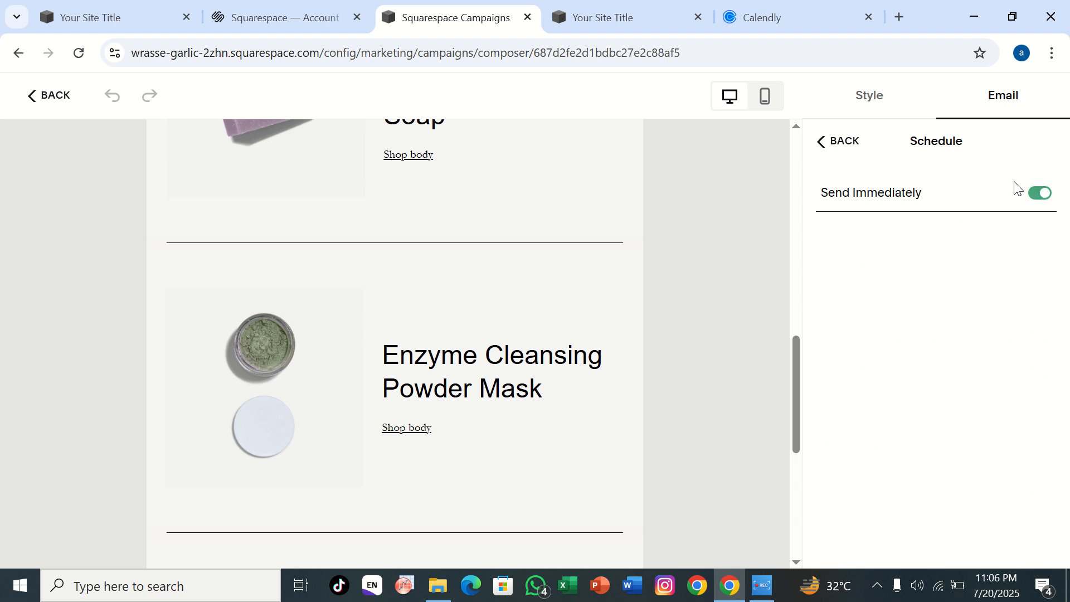
click(829, 158)
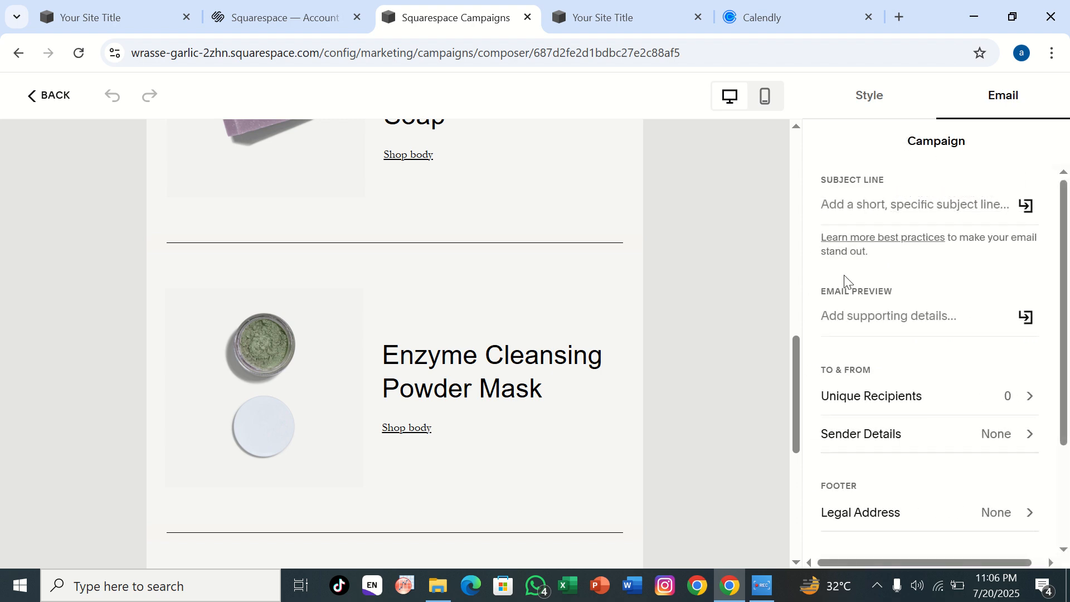
scroll(844, 275, right, 1)
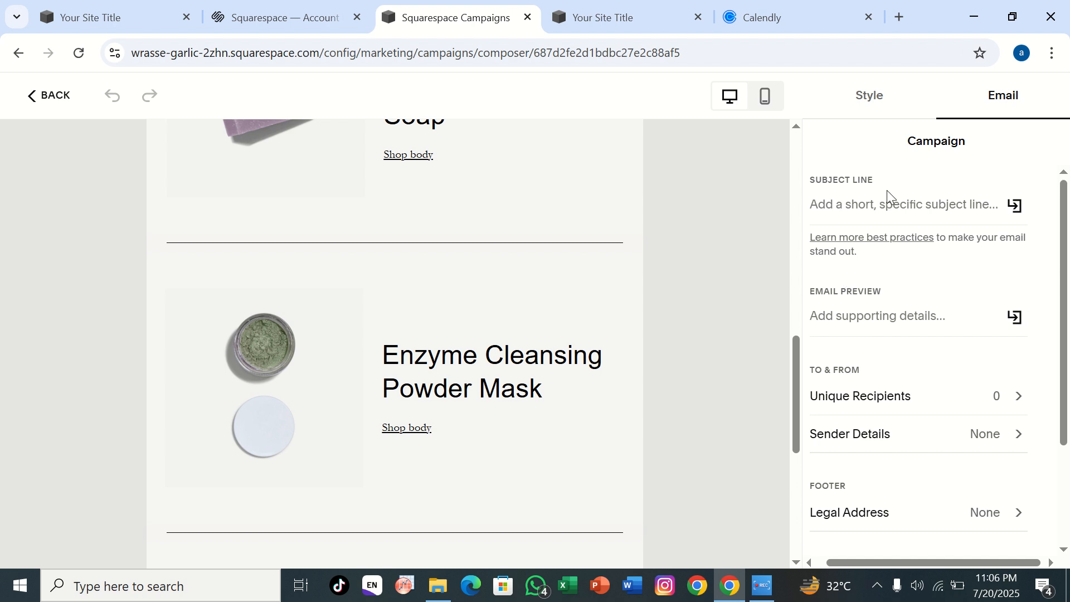
scroll(888, 190, right, 1)
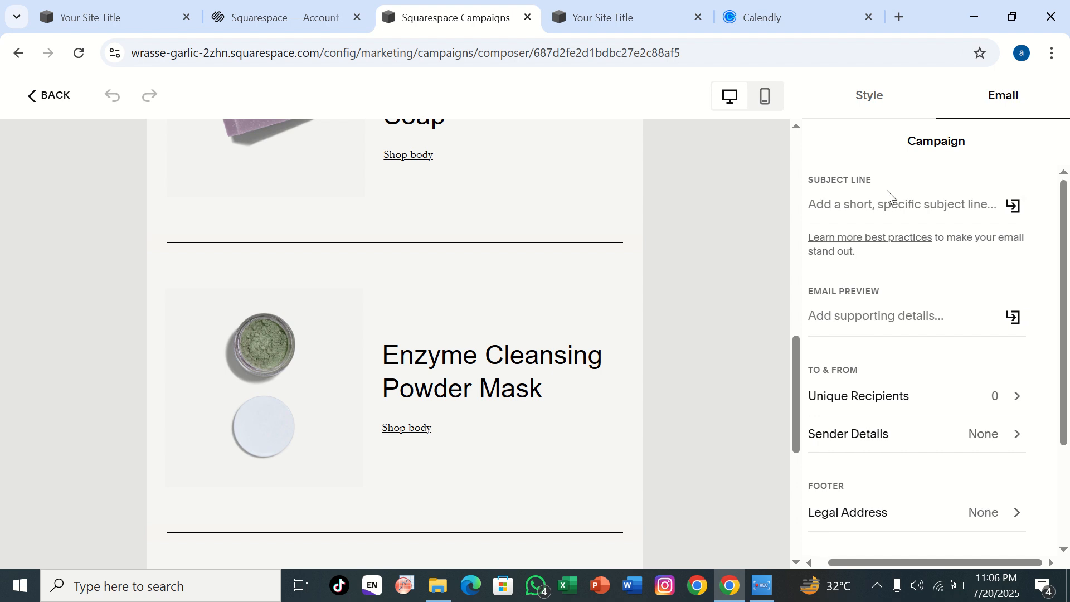
Step: Change the email's font pack to Narrow Mixed 2
click(868, 94)
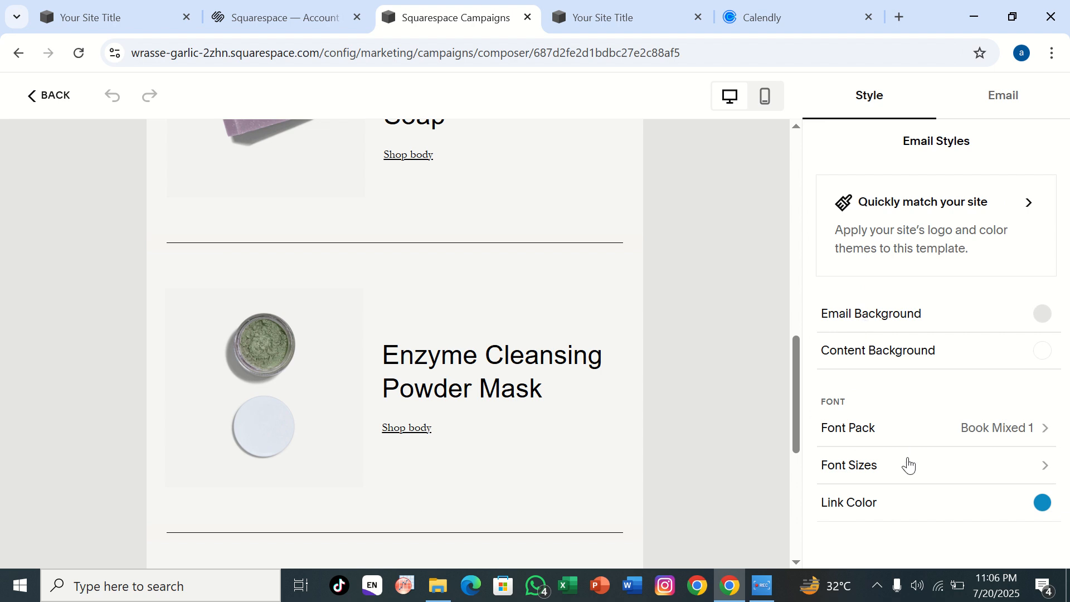
click(951, 435)
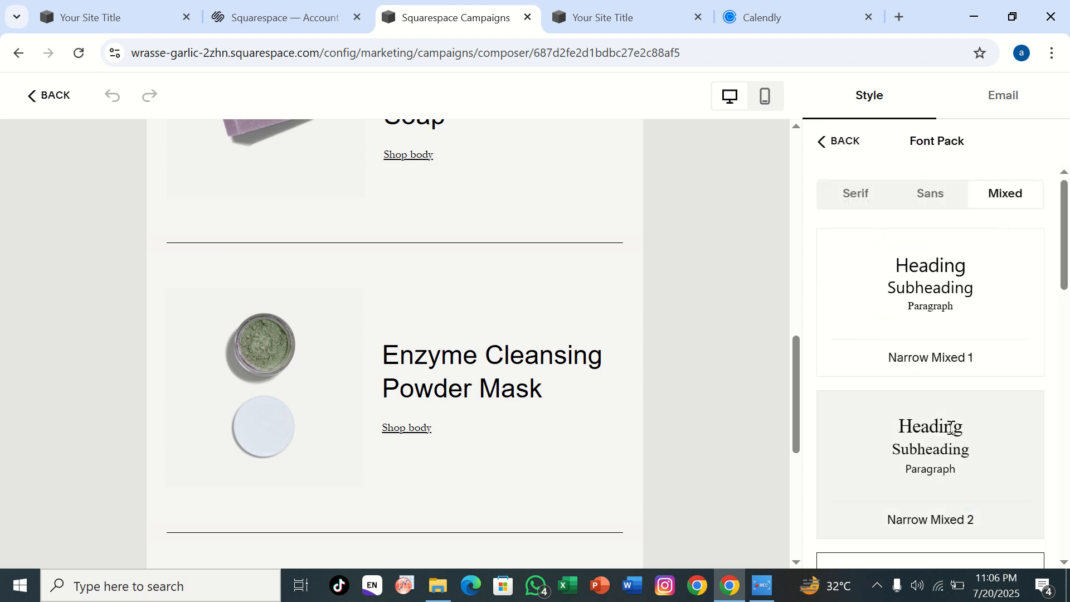
click(911, 277)
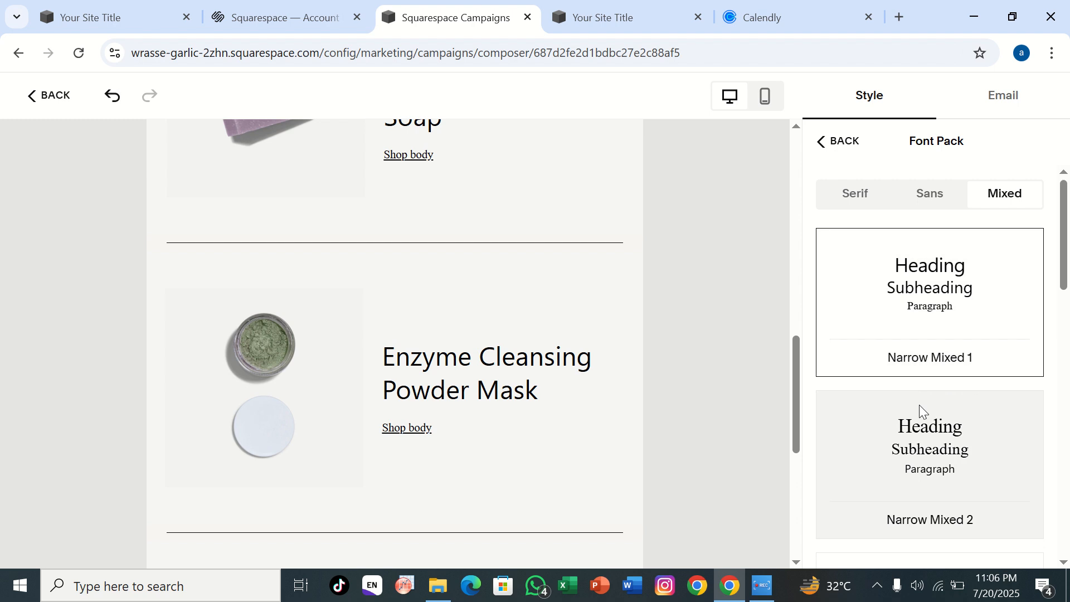
click(919, 411)
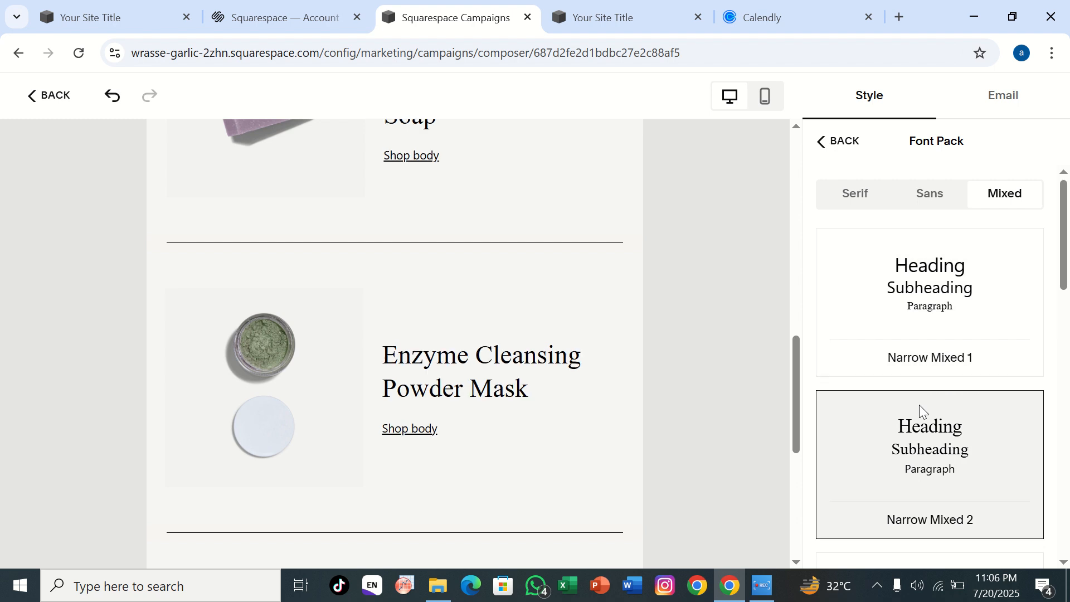
click(837, 141)
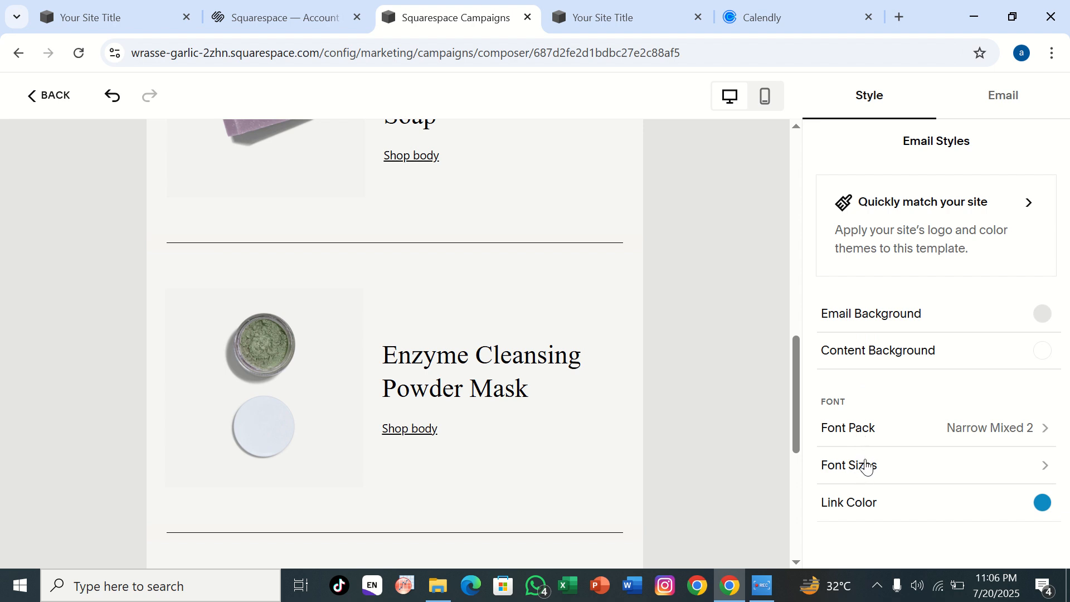
Step: Reduce the overall font size of the email to the smallest setting
click(864, 466)
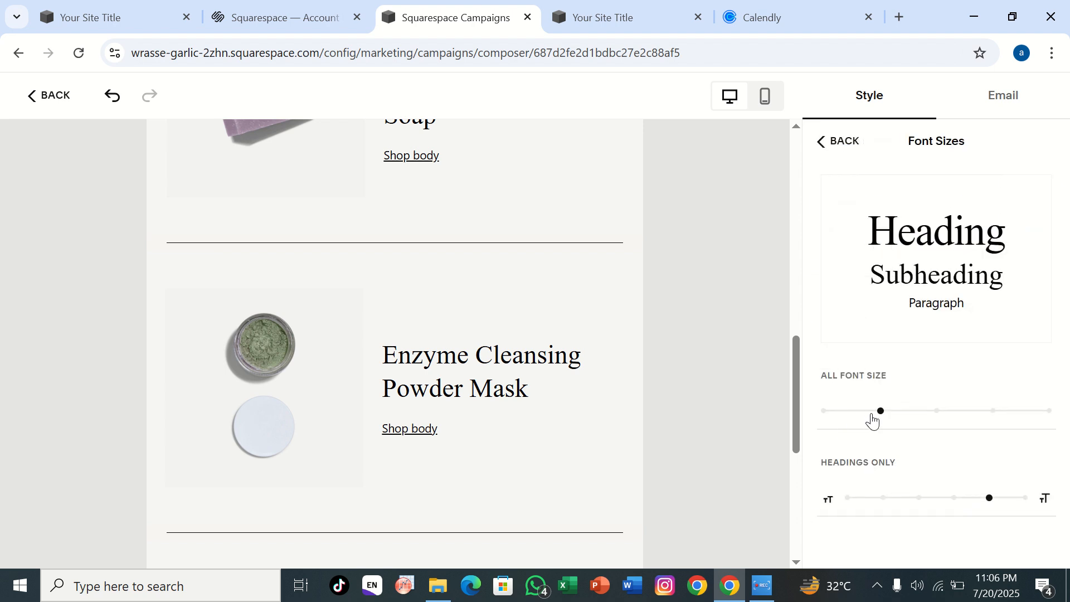
drag(878, 413, 846, 409)
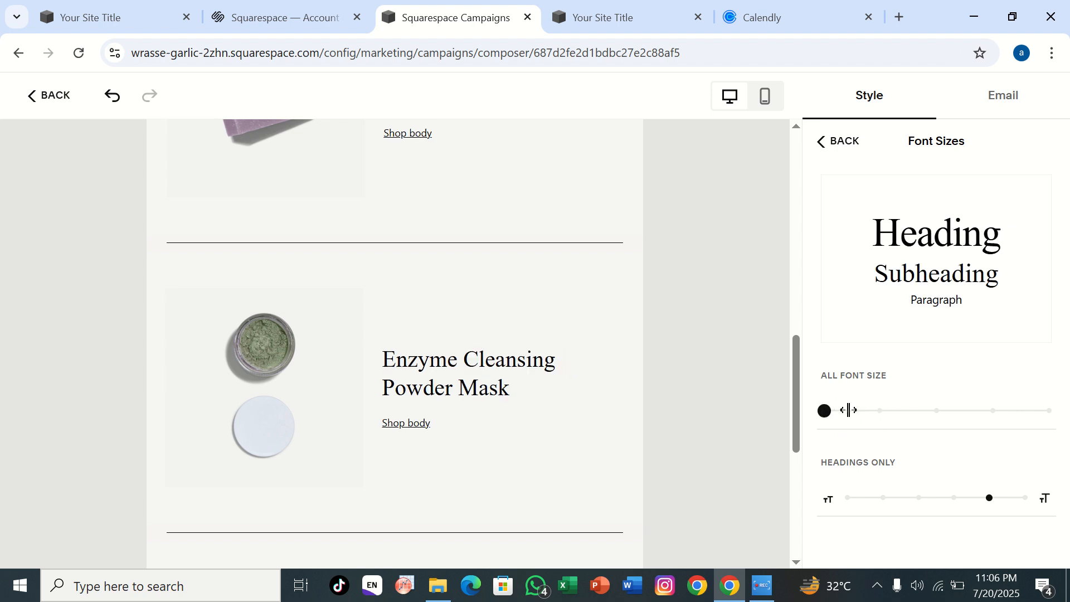
click(837, 141)
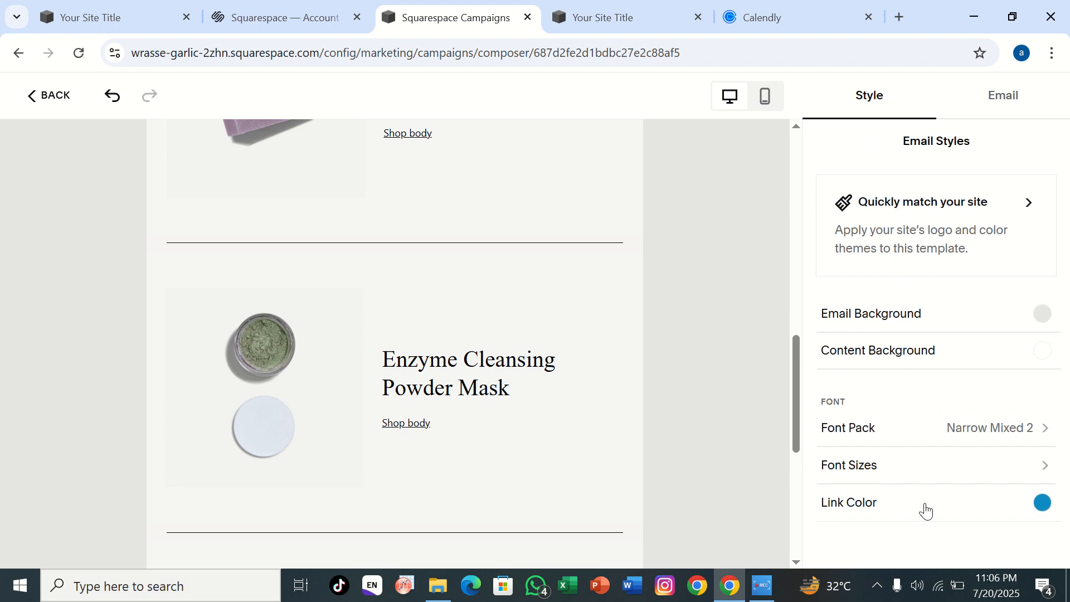
Step: Try near-black custom shades for the email's link color, ending with #060001
click(1000, 509)
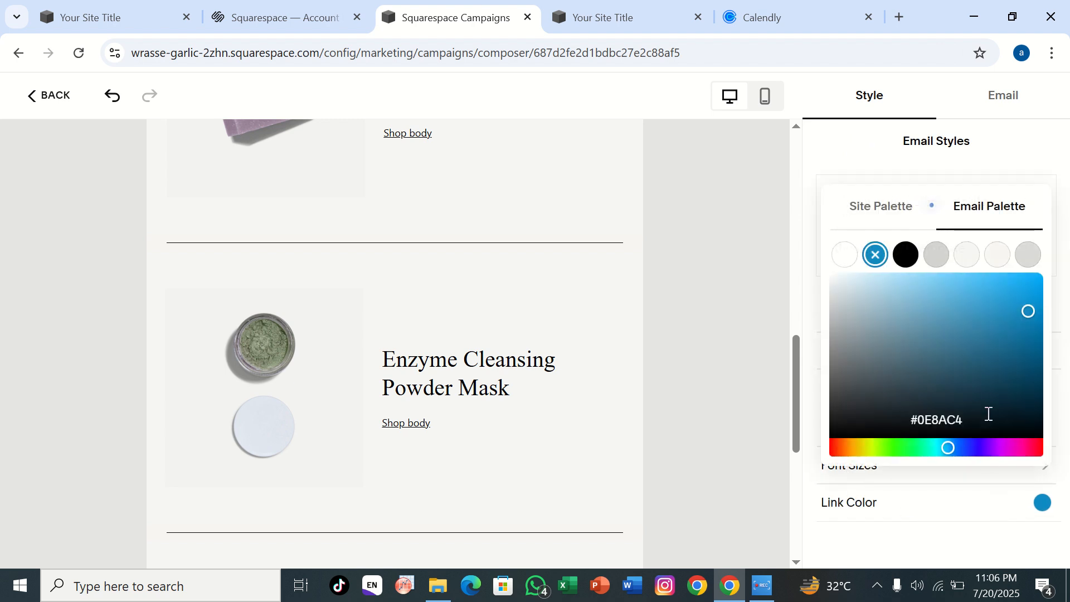
click(997, 431)
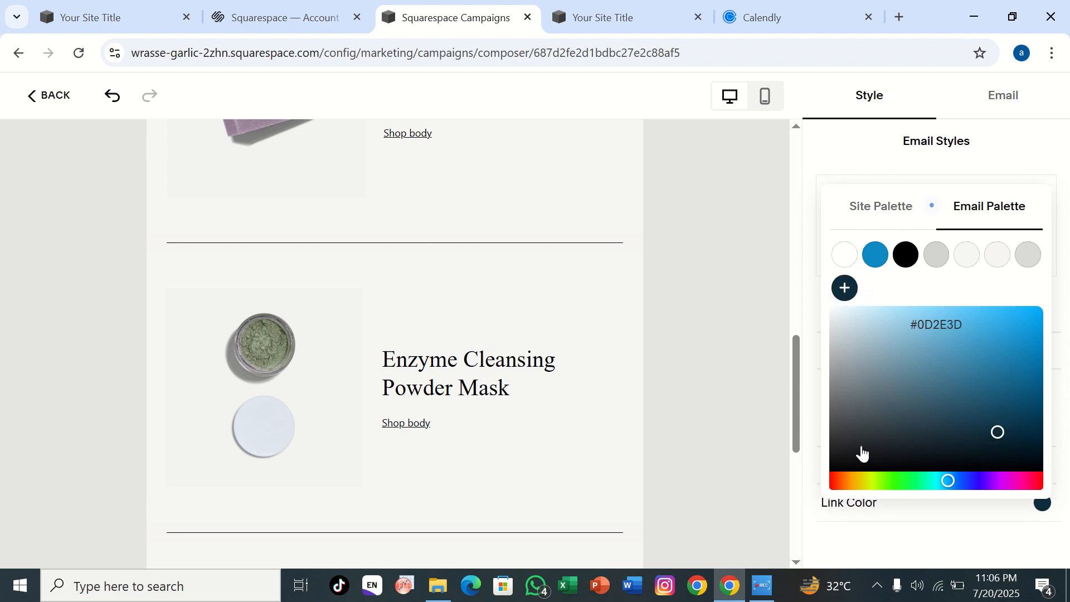
click(1016, 429)
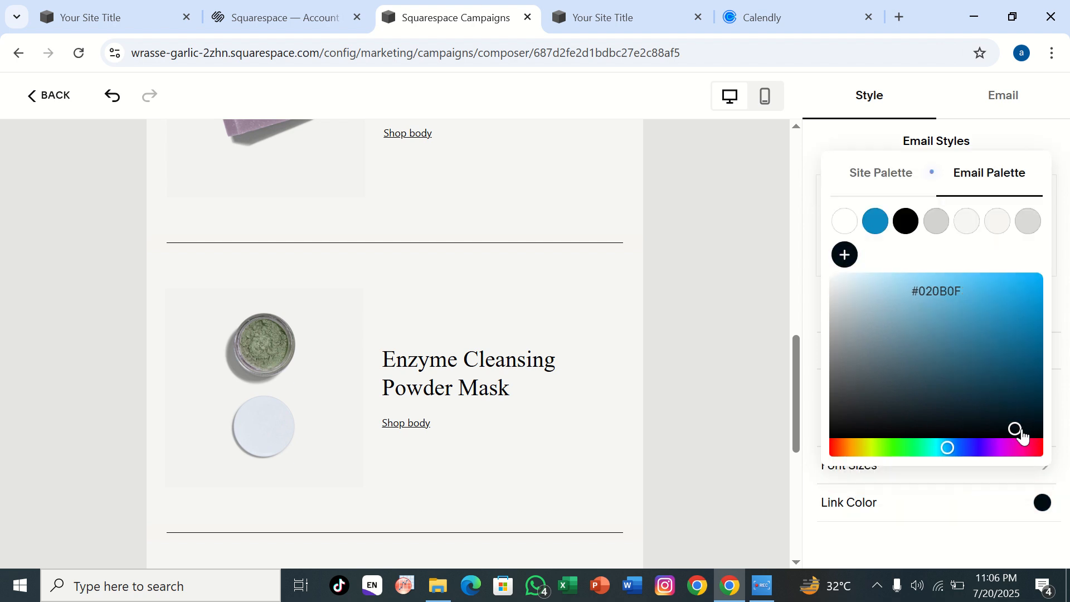
click(1028, 429)
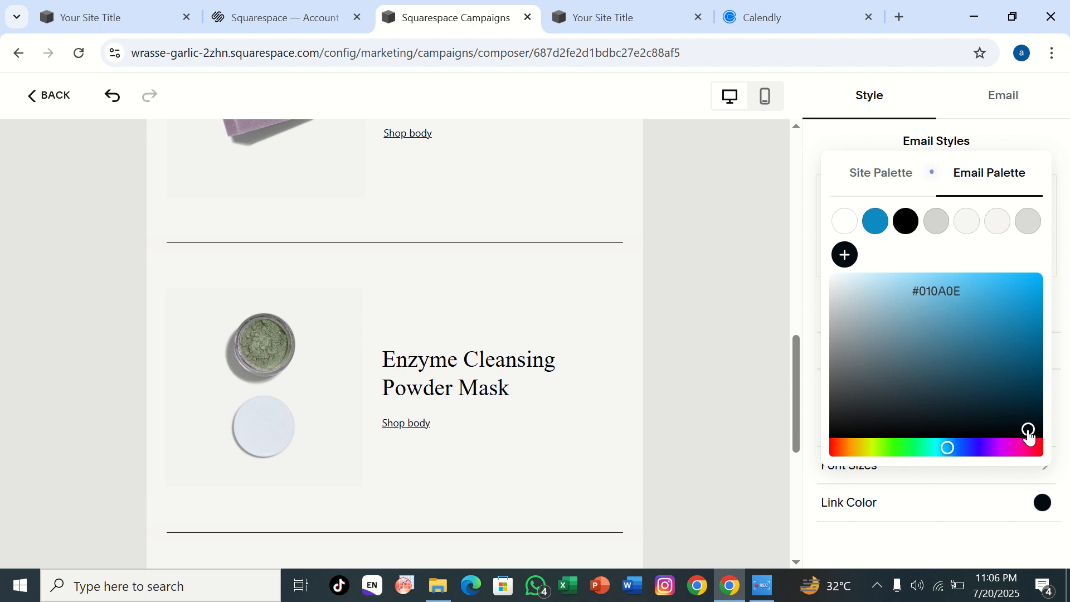
click(1039, 434)
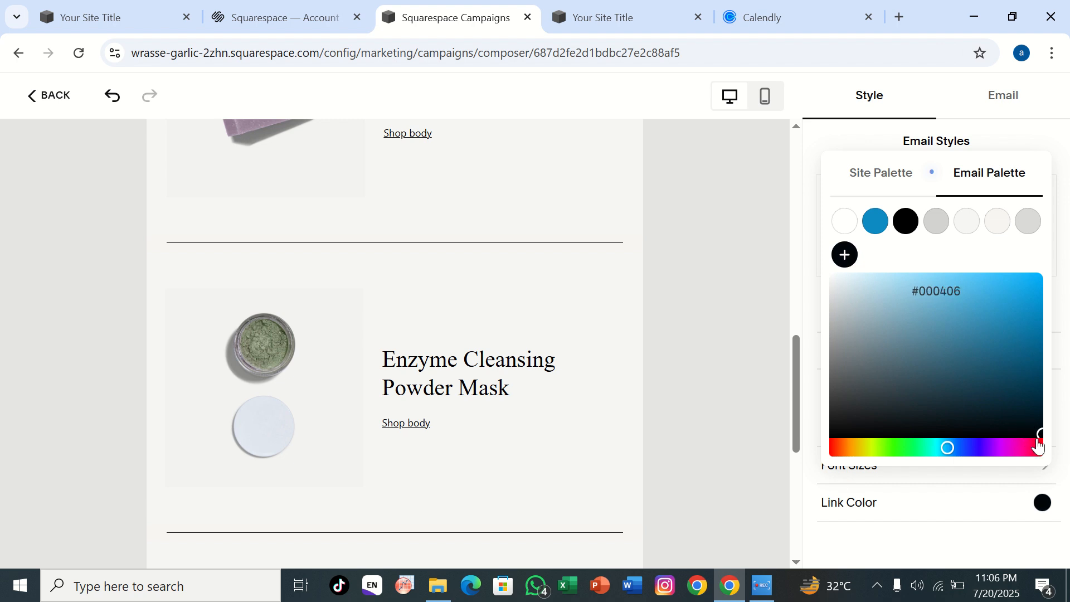
click(1038, 446)
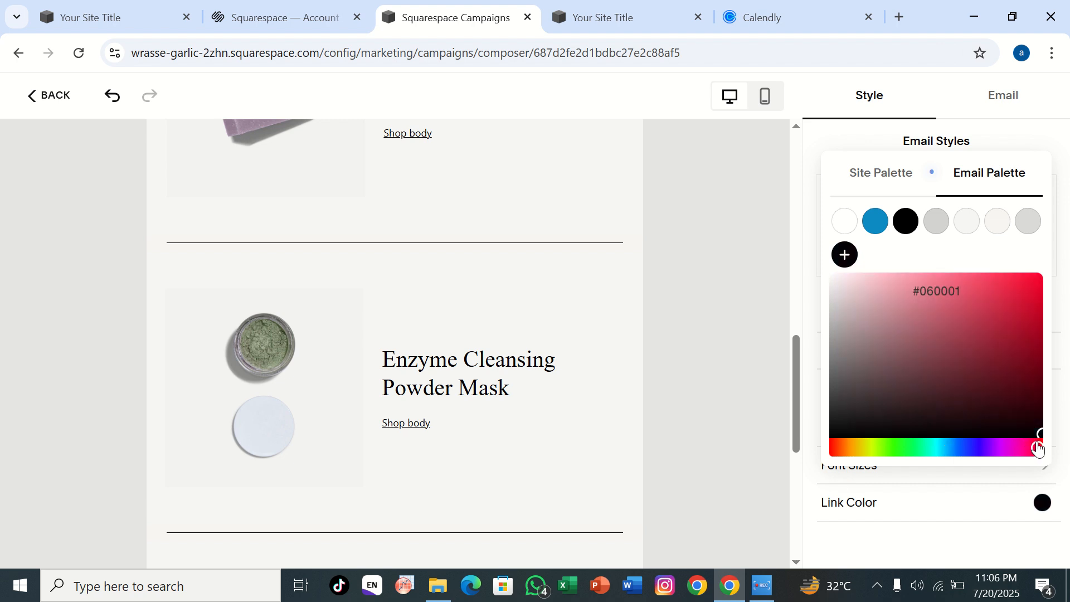
Step: Set the email's link color to purple from the site palette
click(886, 172)
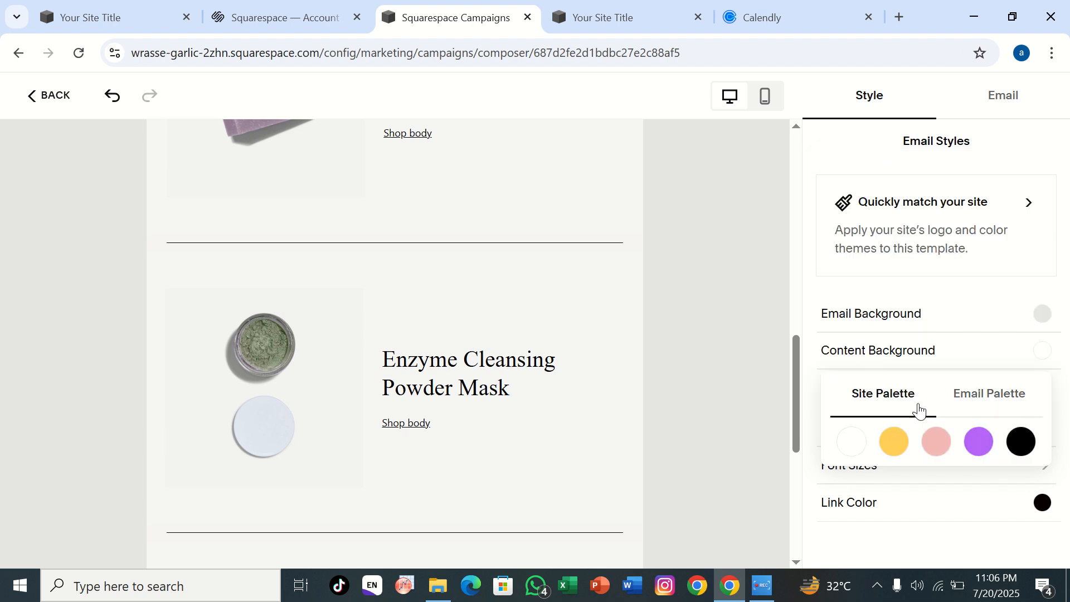
click(971, 442)
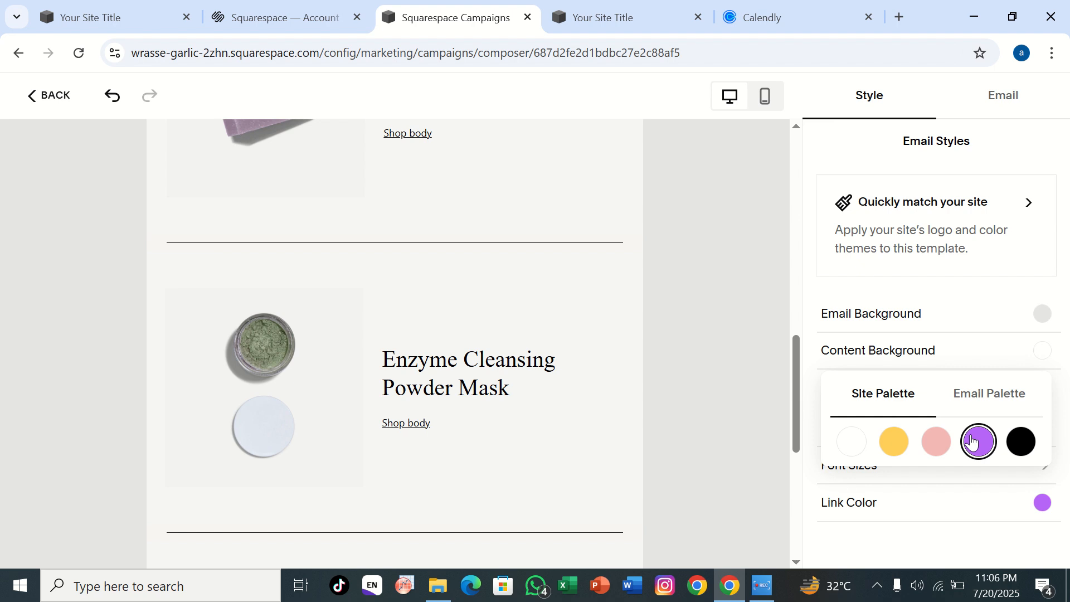
click(909, 526)
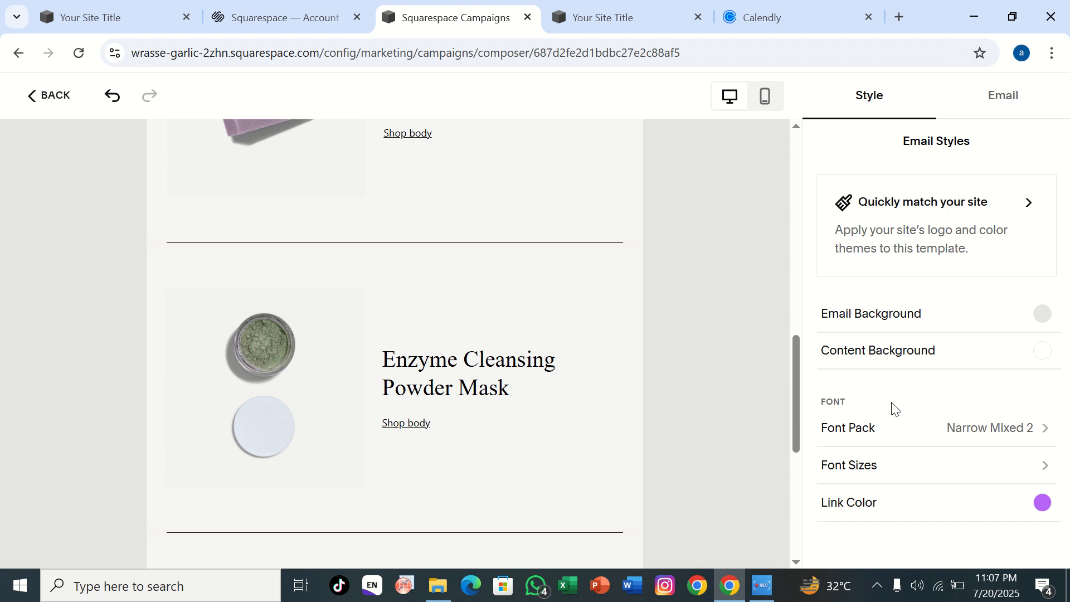
Step: Apply the site's Theme 3 colors to the email, followed by Theme 5, and return to the email styles
click(892, 237)
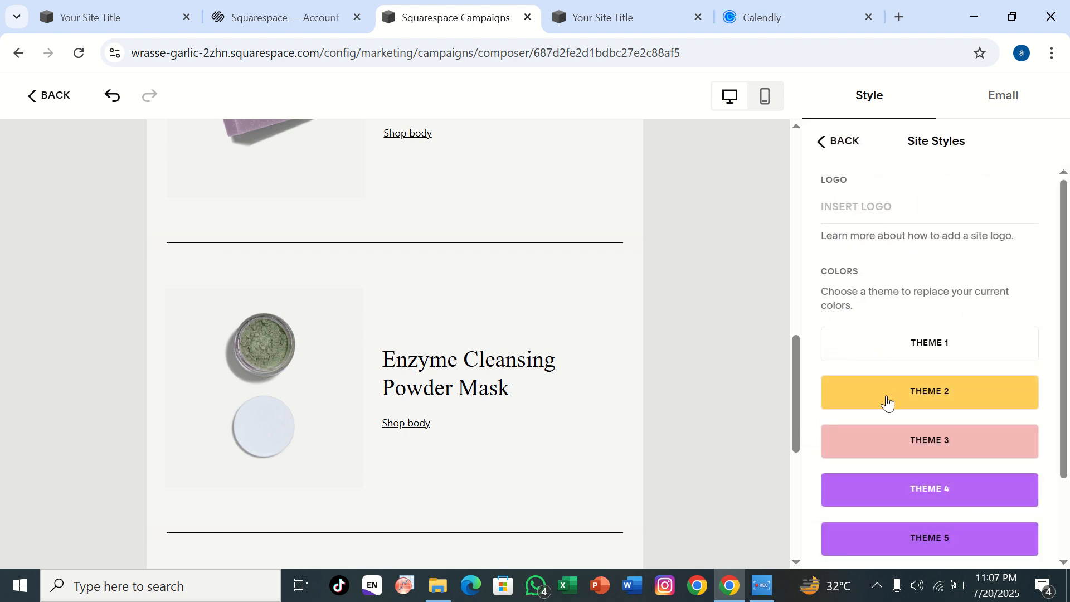
click(902, 456)
click(910, 527)
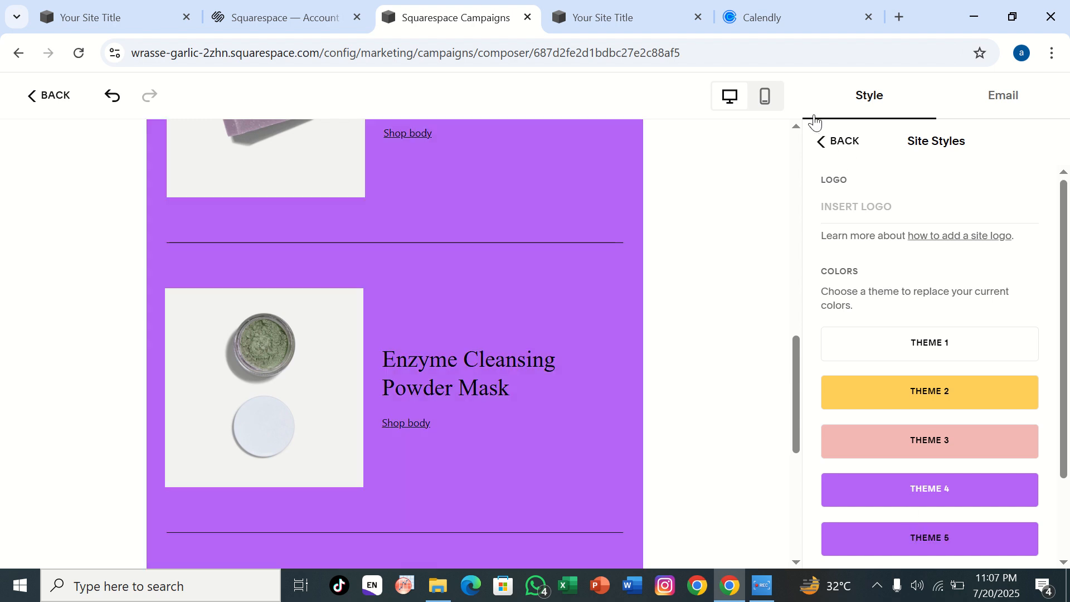
click(826, 143)
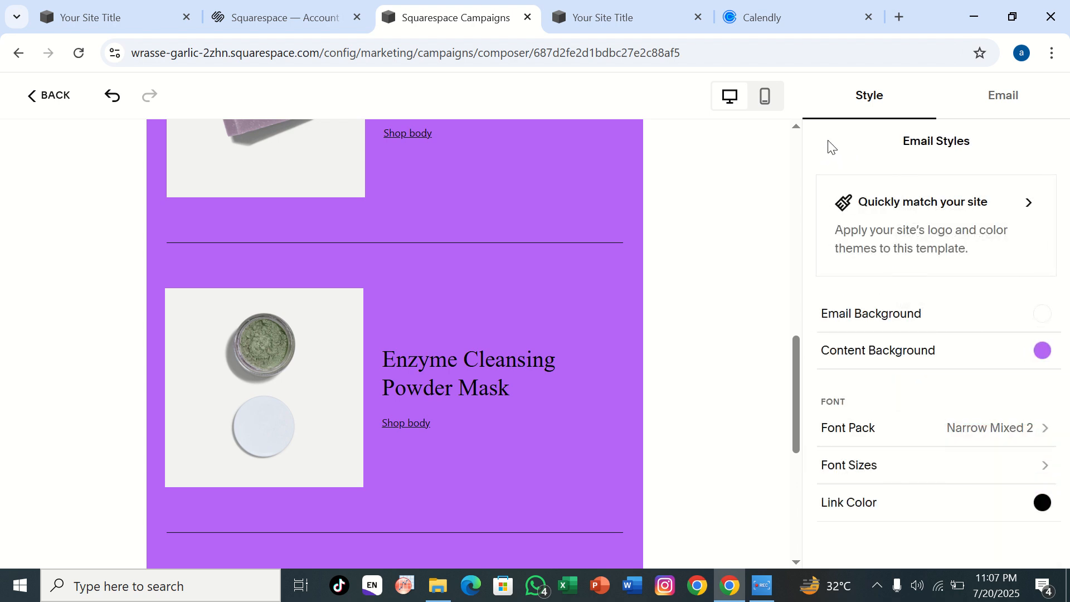
Step: Preview the email in the mobile and desktop layouts and review the campaign's subject, recipient, sender, footer and schedule settings
click(764, 96)
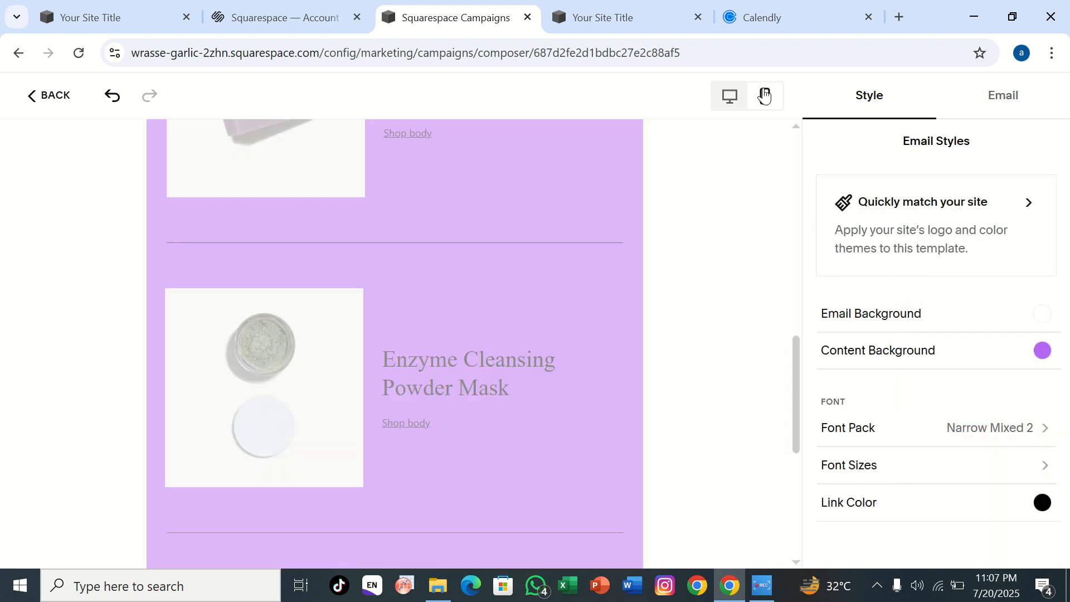
scroll(567, 206, up, 10)
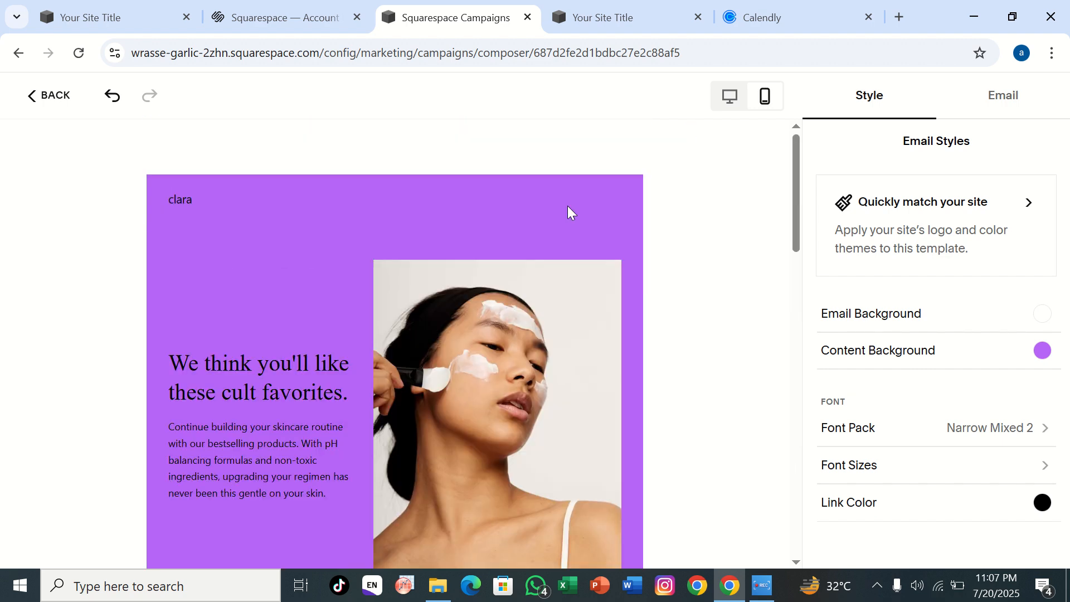
scroll(567, 206, down, 13)
scroll(567, 206, down, 2)
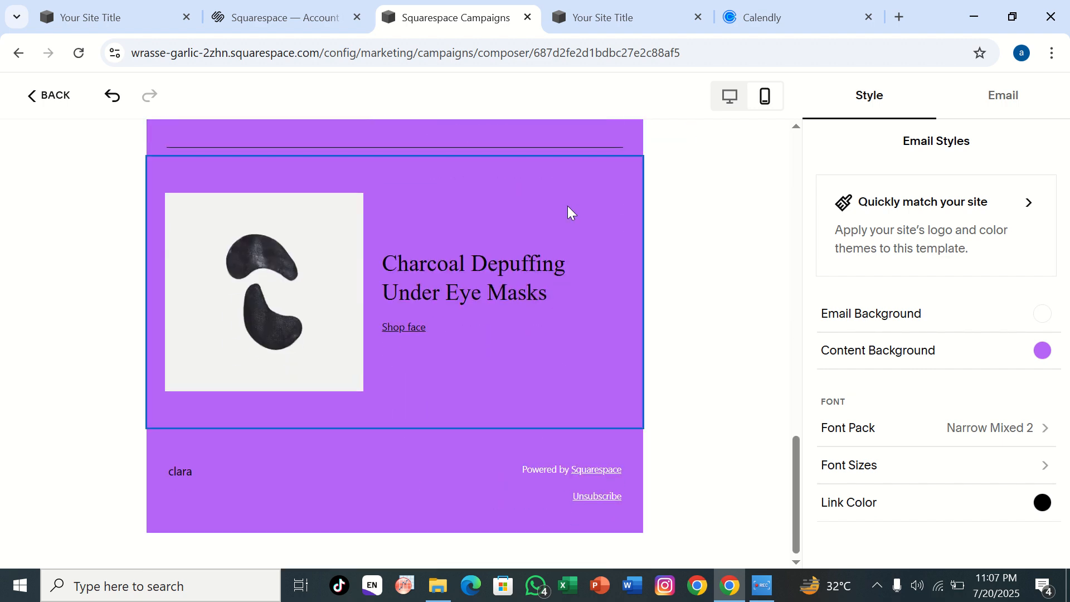
click(731, 97)
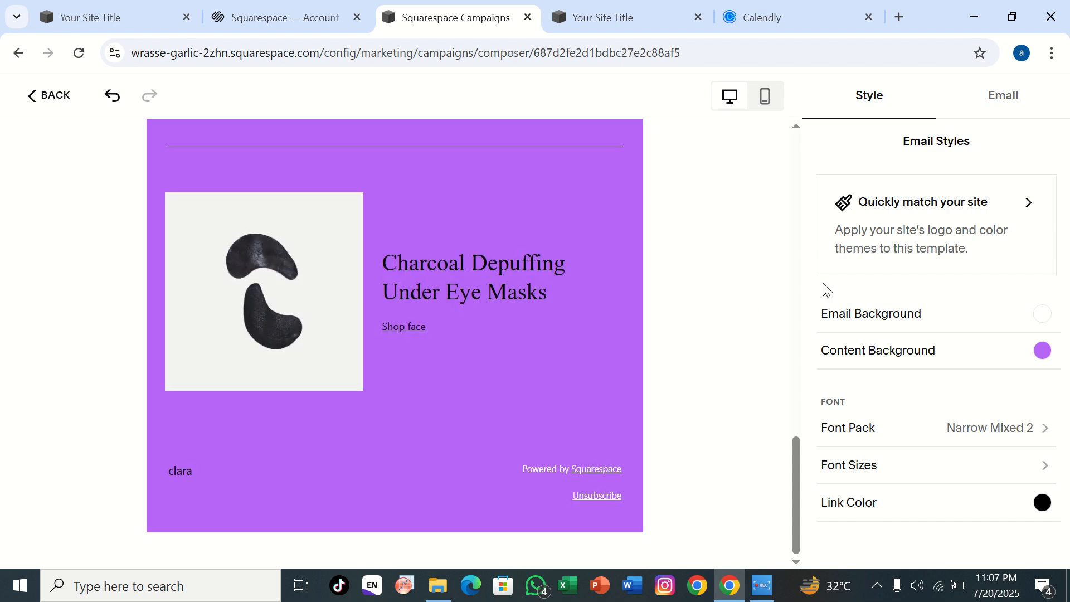
click(994, 103)
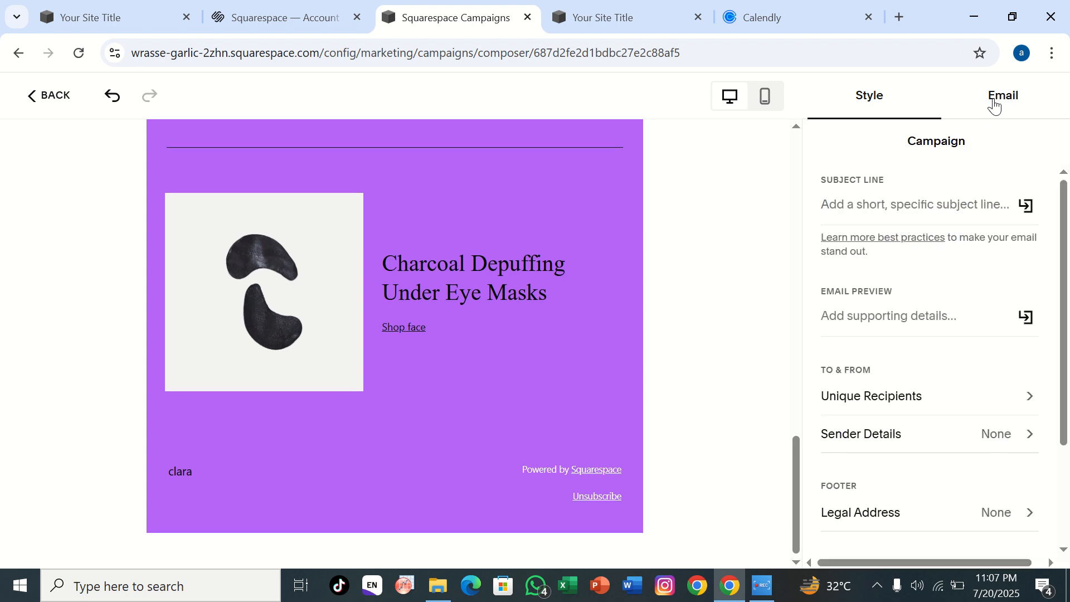
scroll(869, 437, down, 3)
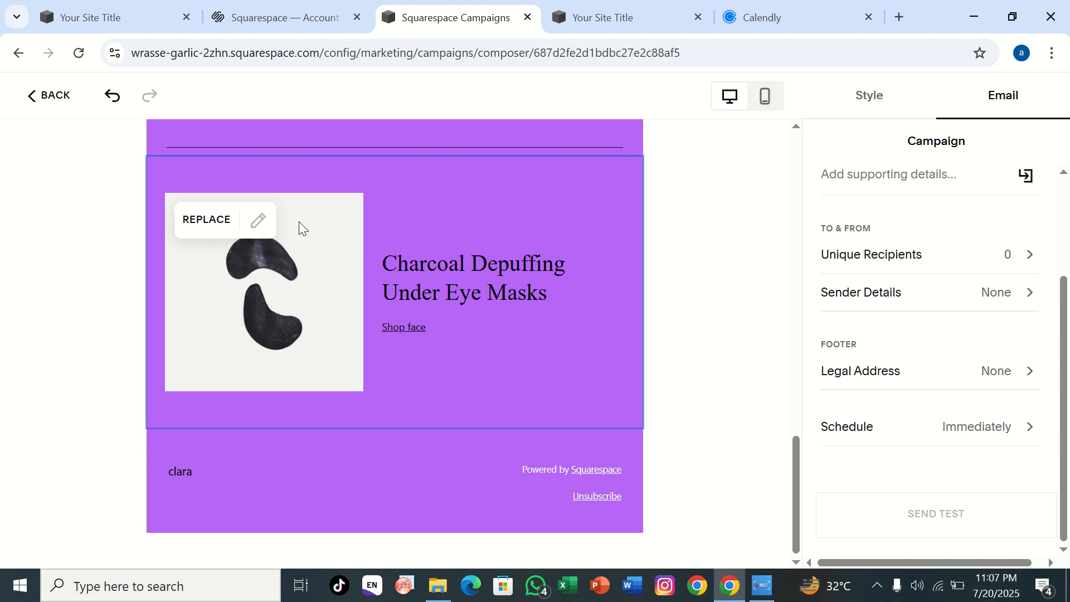
Step: Undo the last color theme change and leave the email editor for the campaigns overview
click(121, 110)
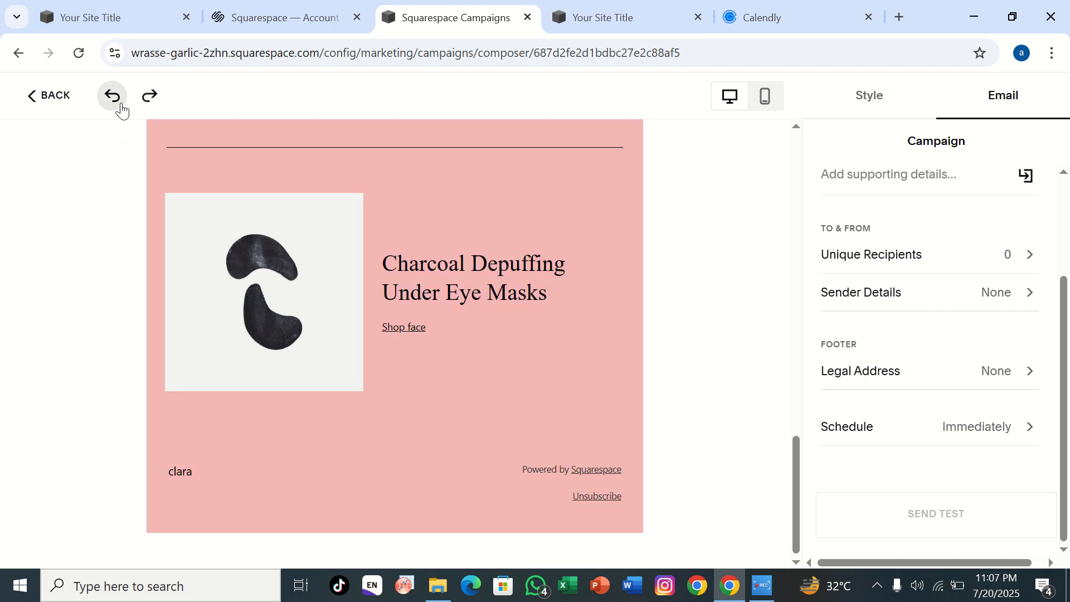
click(37, 100)
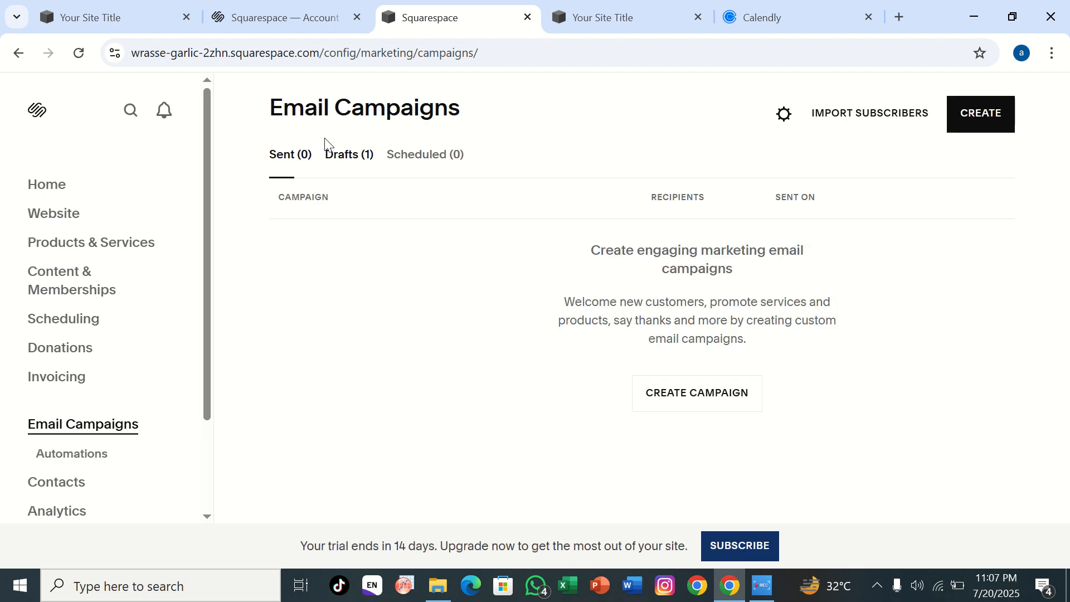
Step: Create a new email campaign from the Guide promotional template
click(940, 131)
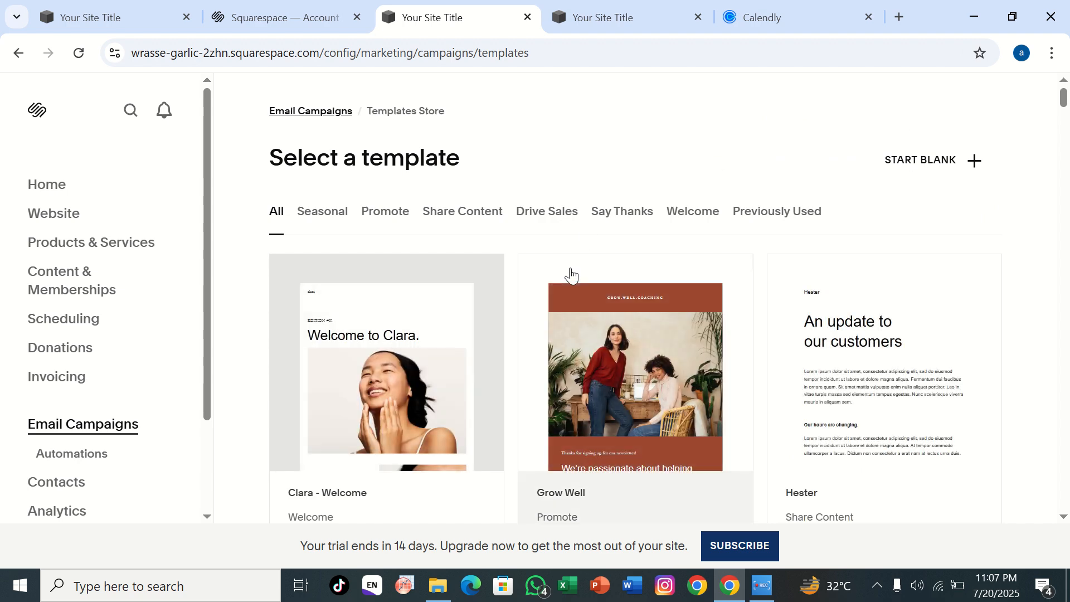
scroll(467, 313, down, 2)
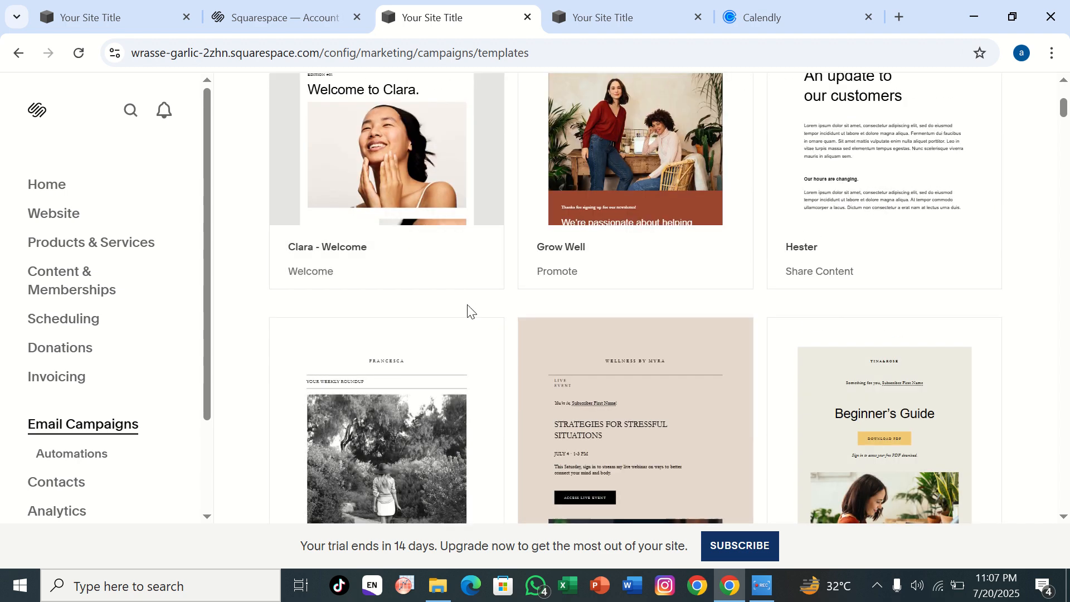
scroll(468, 313, up, 1)
scroll(465, 310, down, 5)
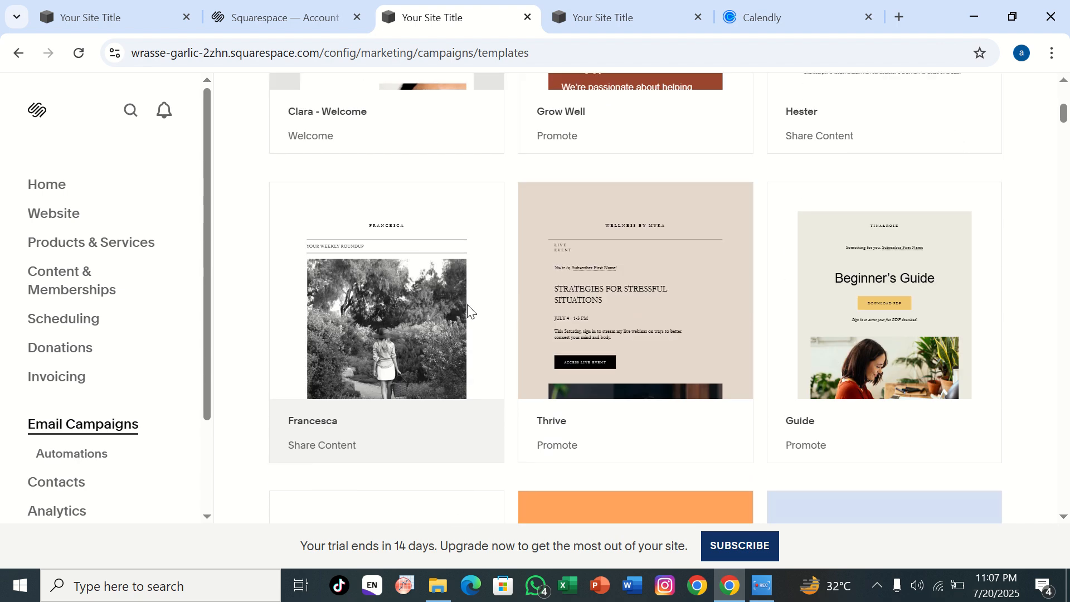
click(857, 369)
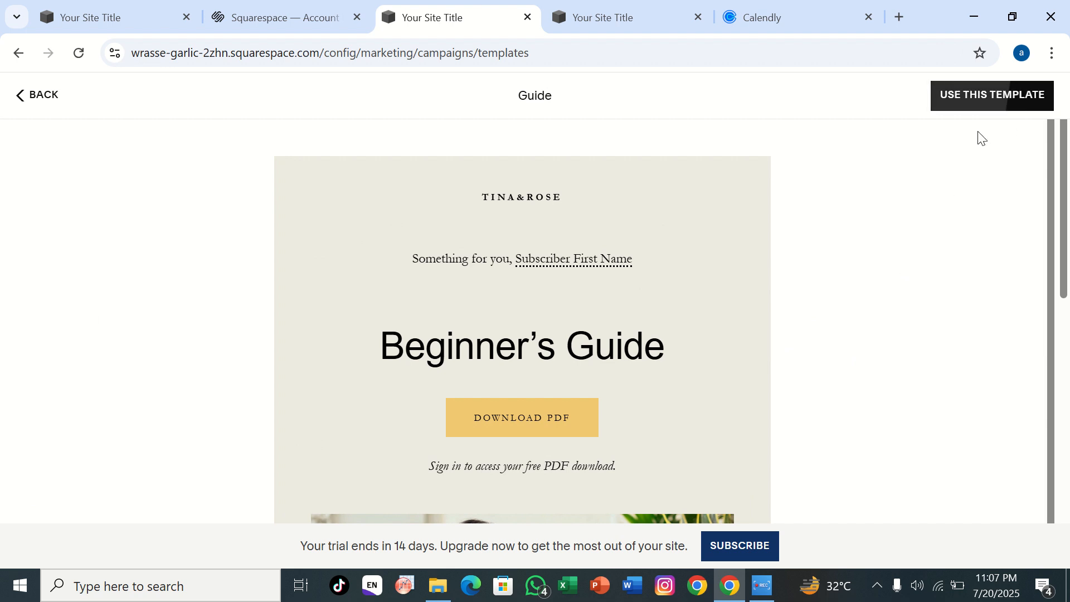
click(1001, 96)
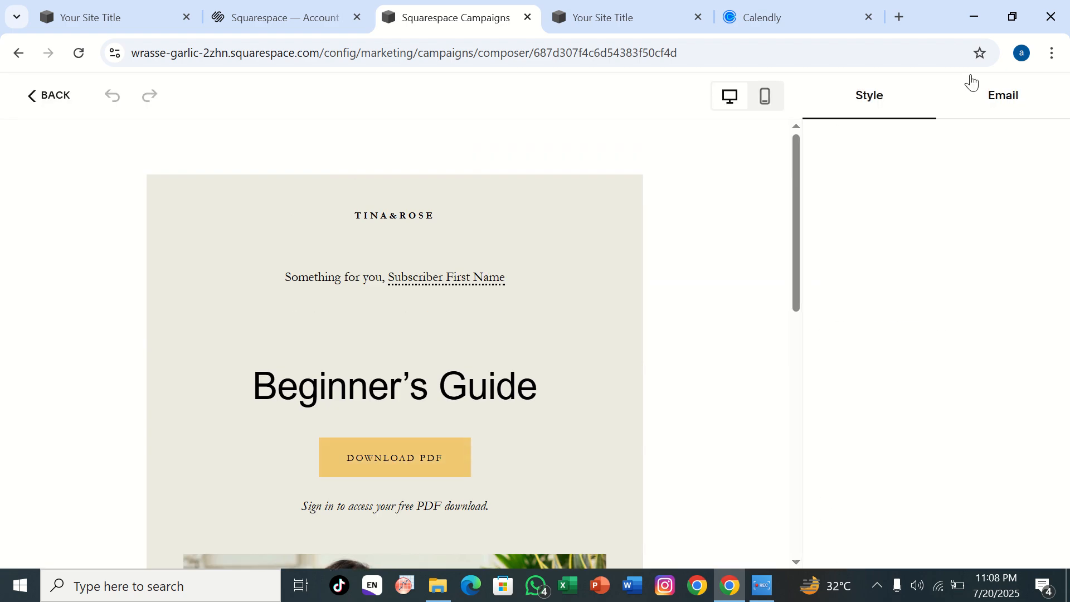
Step: Review the Guide campaign's email settings through to the schedule and return to the campaigns overview
click(998, 91)
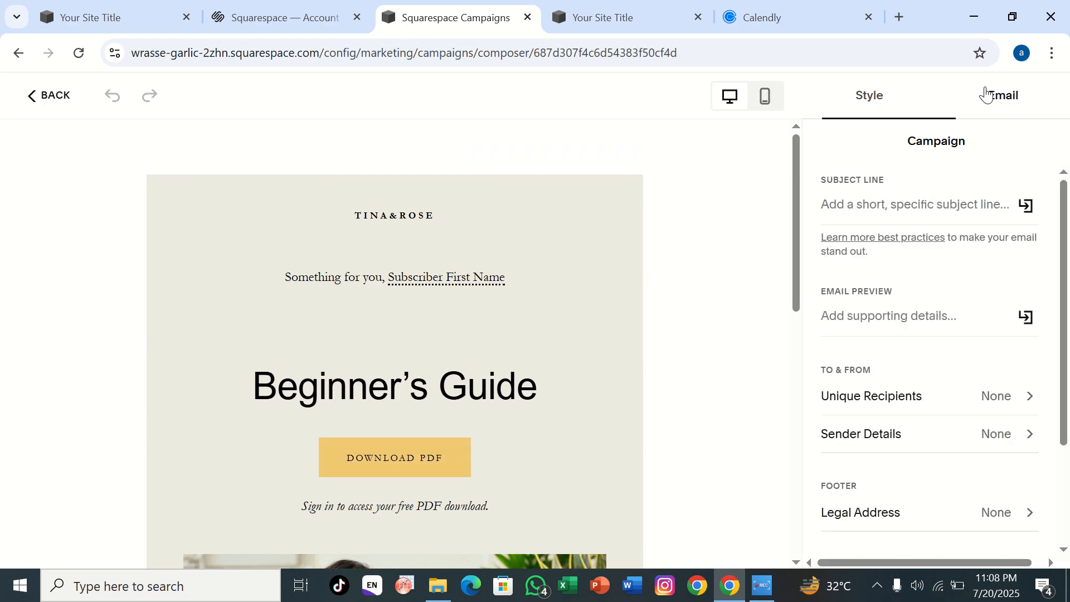
scroll(935, 334, down, 3)
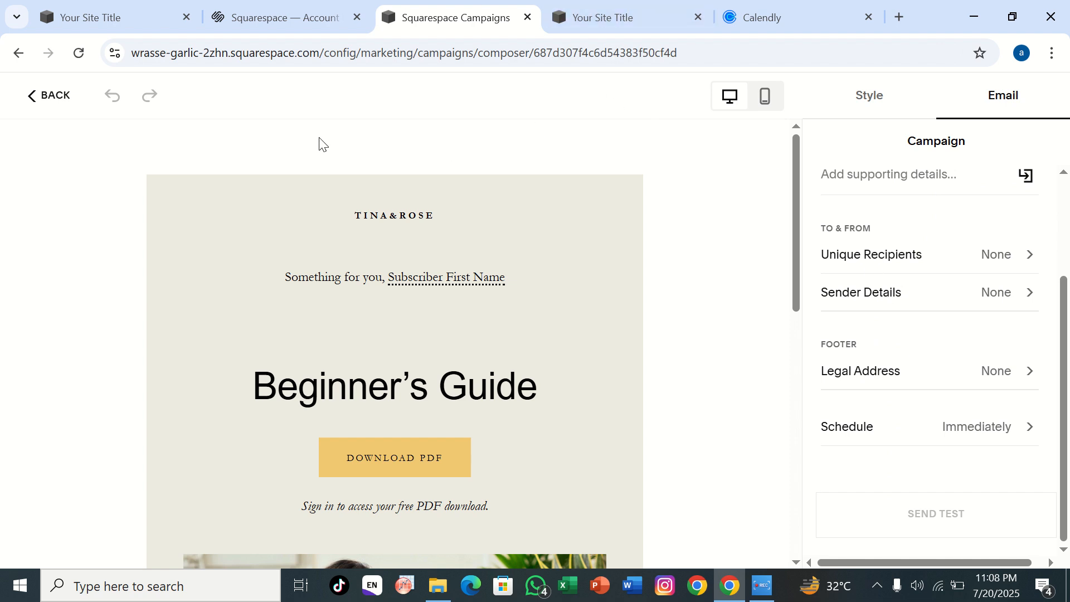
click(29, 107)
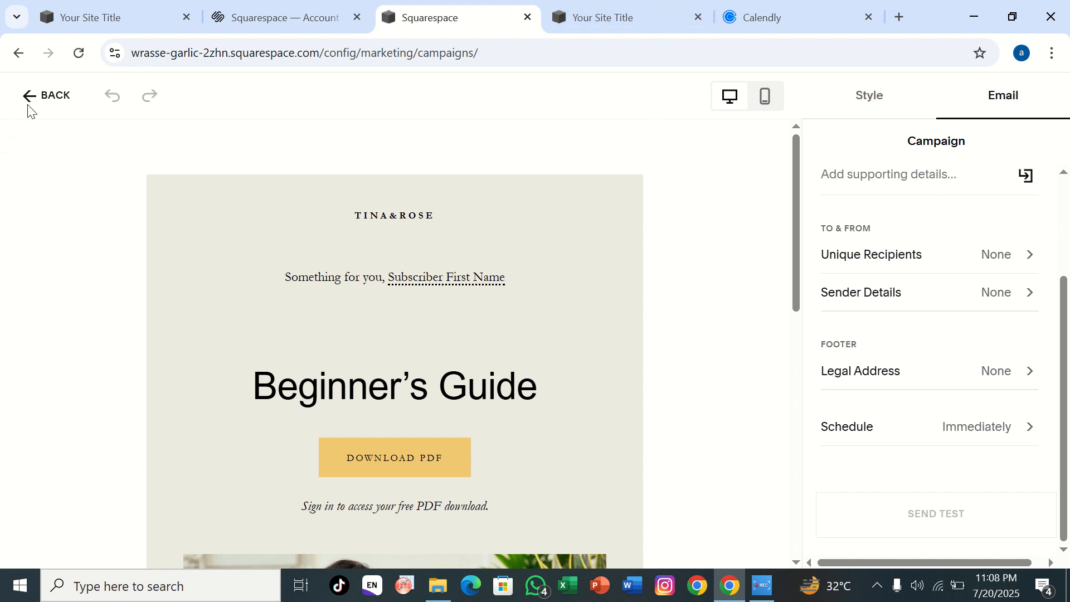